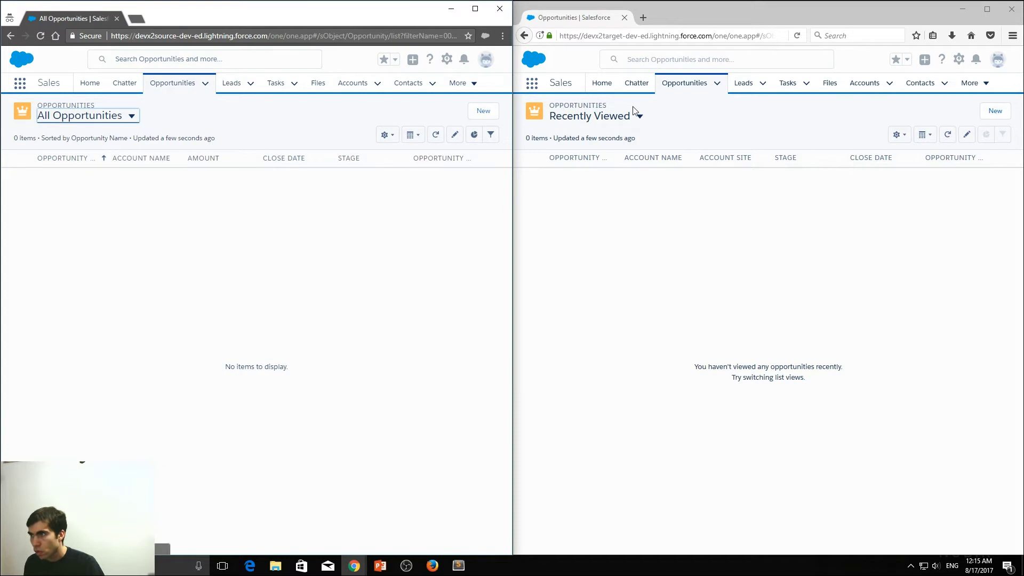
Step: Switch to Gearset's organization management and add a Developer organization with the source org's username, requesting its authorization
mouse_move(354, 571)
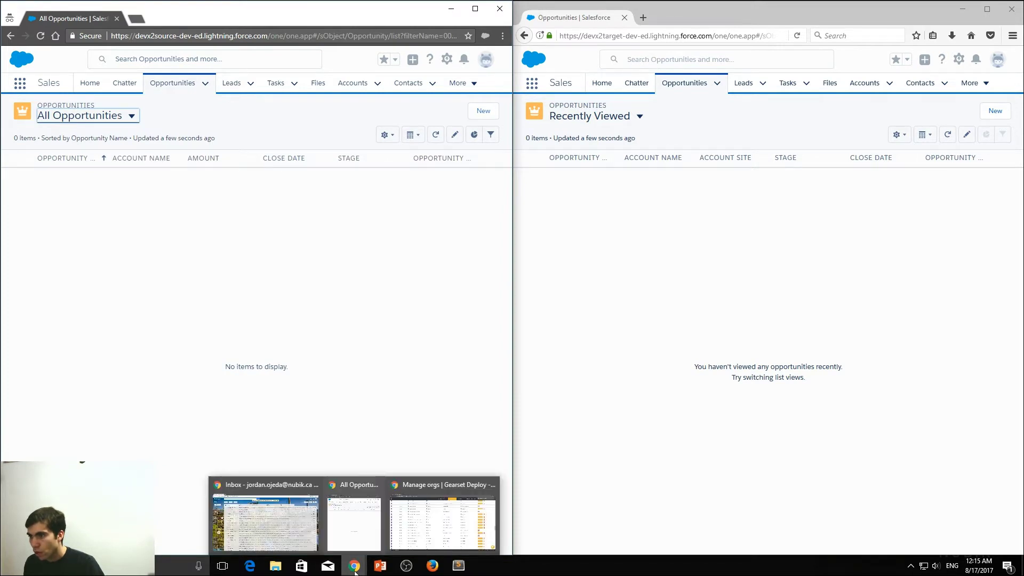
left_click(418, 527)
scroll(404, 275, "up", 20)
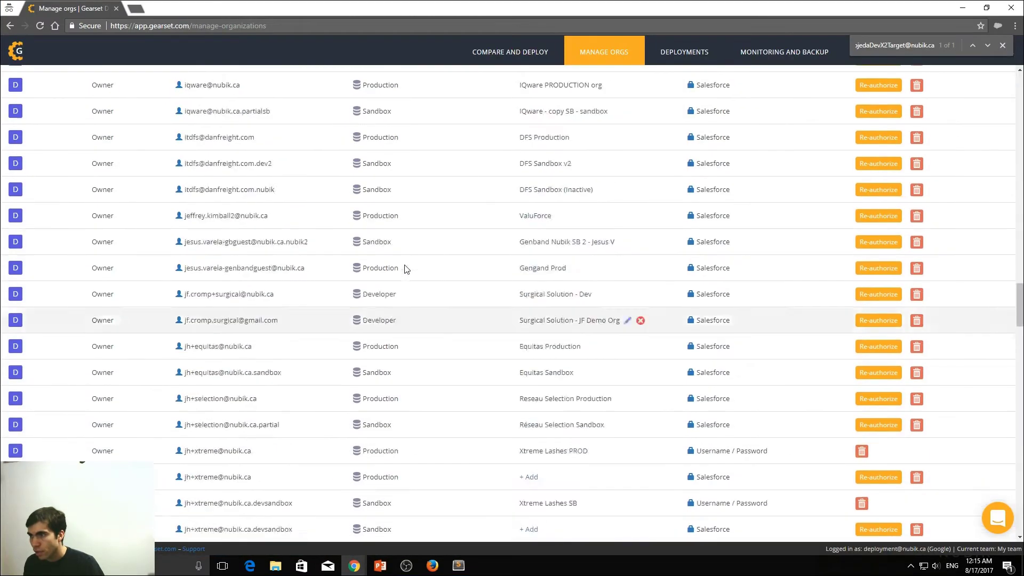
scroll(406, 269, "up", 15)
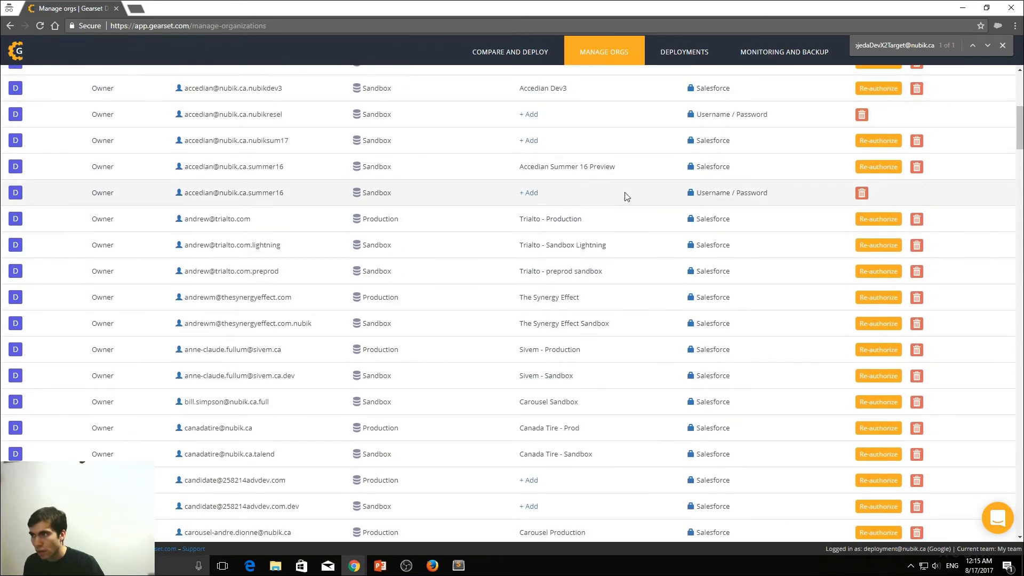
scroll(625, 194, "up", 7)
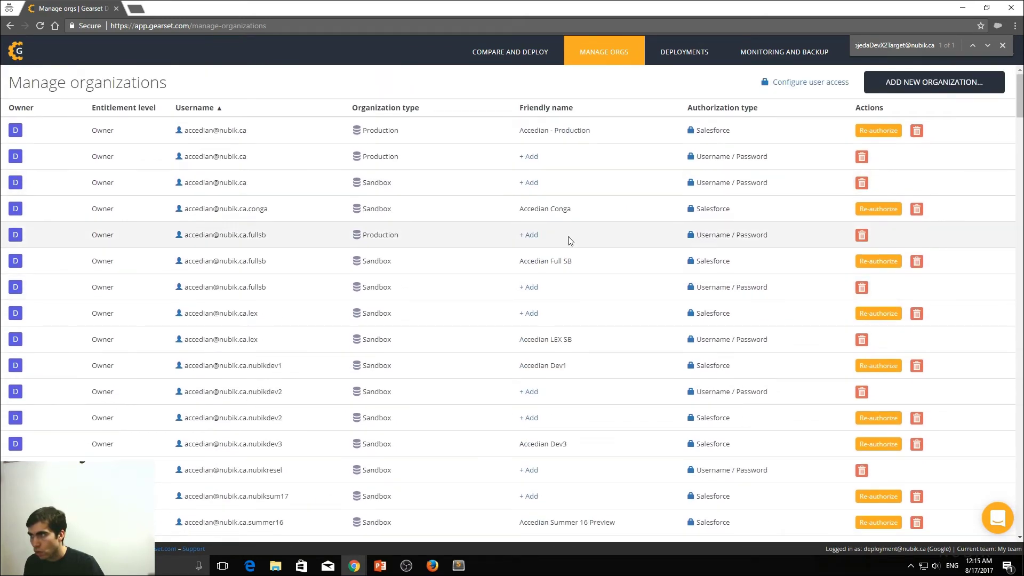
left_click(909, 84)
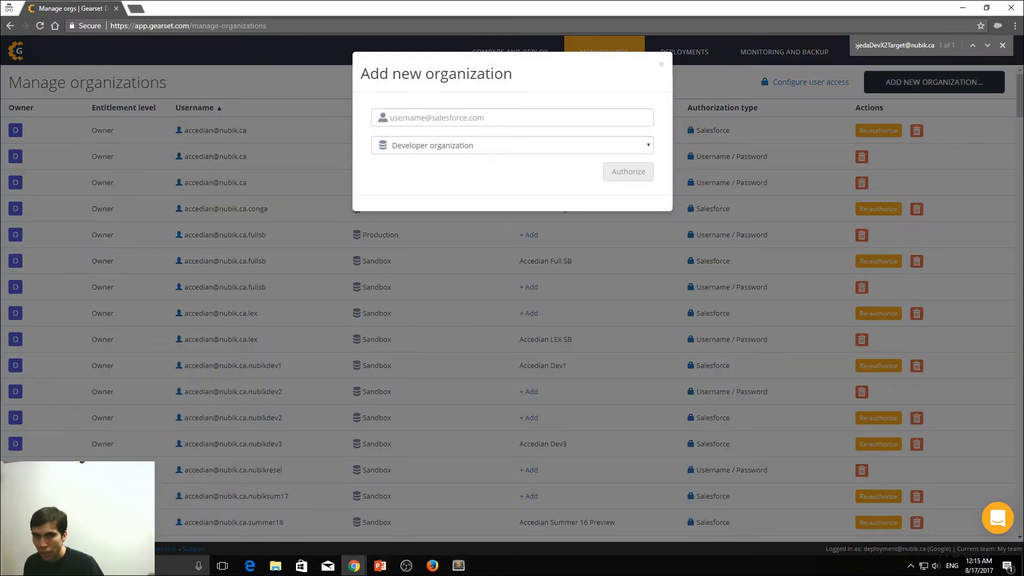
key("alt+Tab")
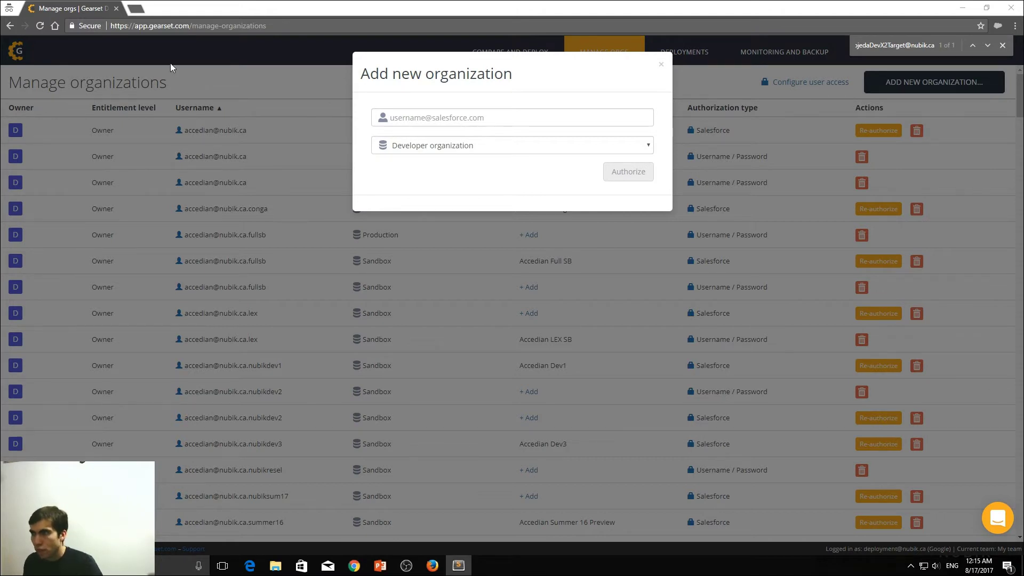
key("alt+Tab")
key("ctrl+v")
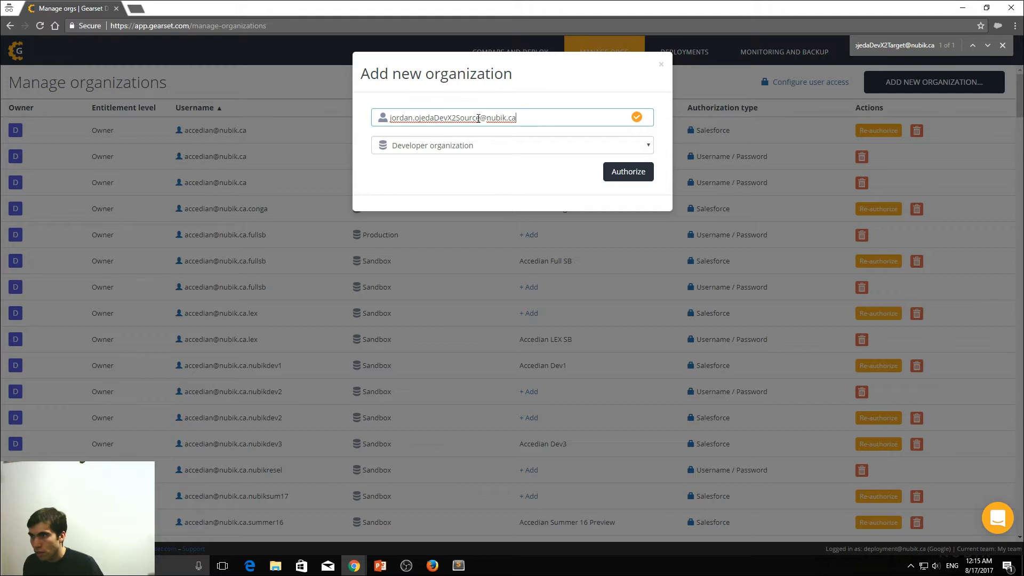
left_click(624, 175)
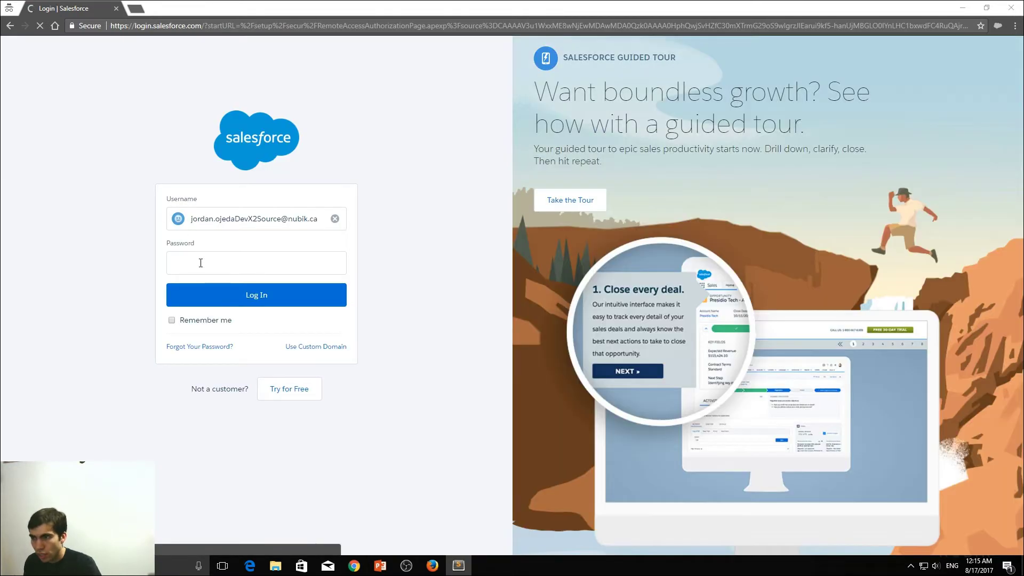
Step: Enter the source org's account password and log in to Salesforce to authorize it
left_click(201, 263)
key("ctrl+v")
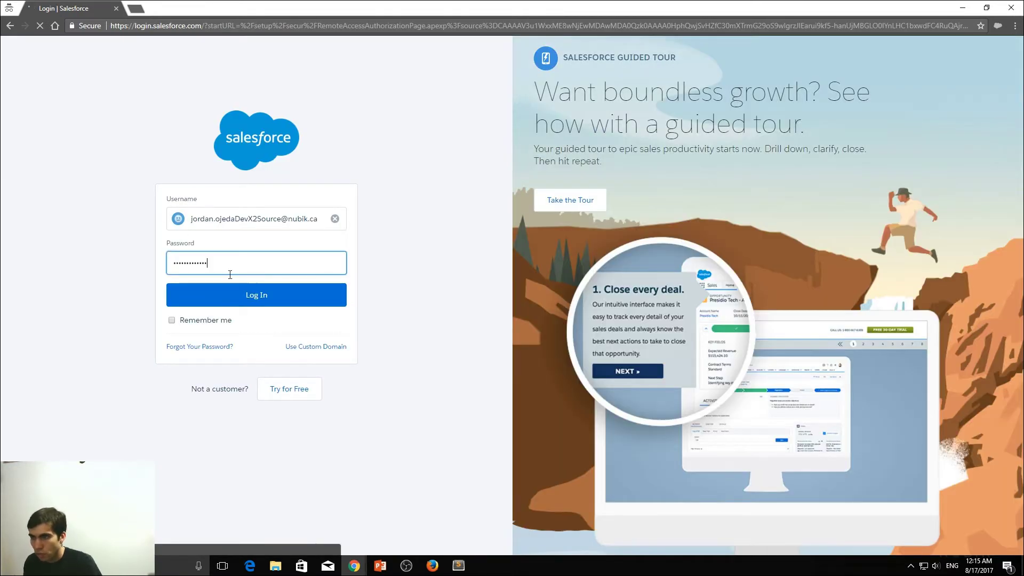
left_click(253, 299)
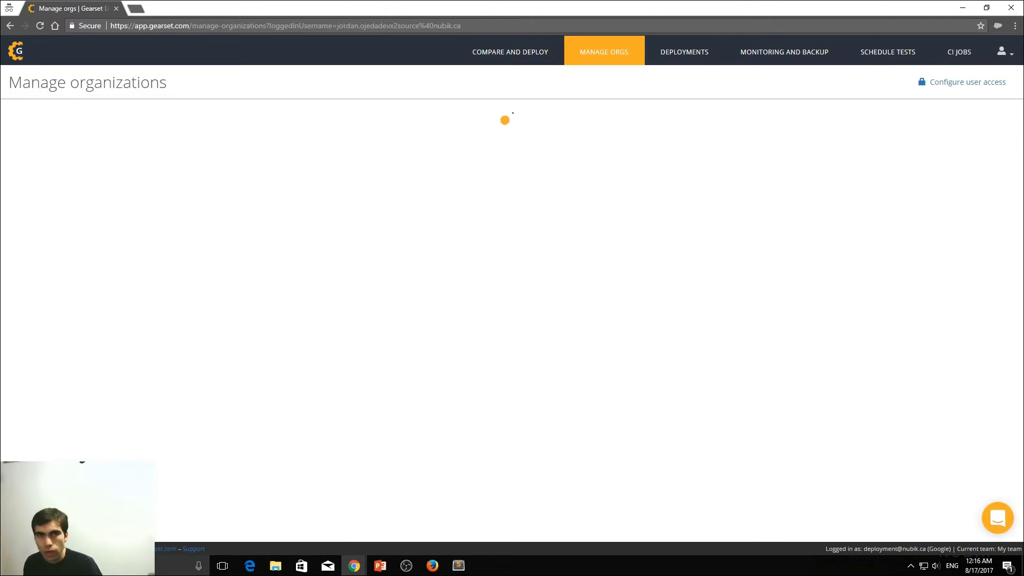
Step: Find the source org by its username in the organizations list and give it the friendly name DevX2TestSource
key("alt+Tab")
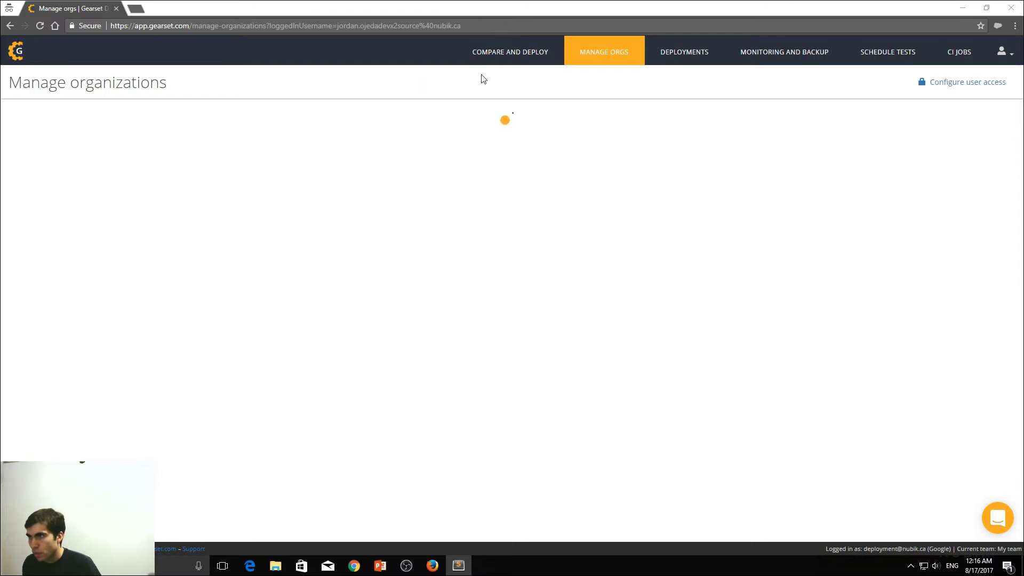
scroll(571, 121, "down", 8)
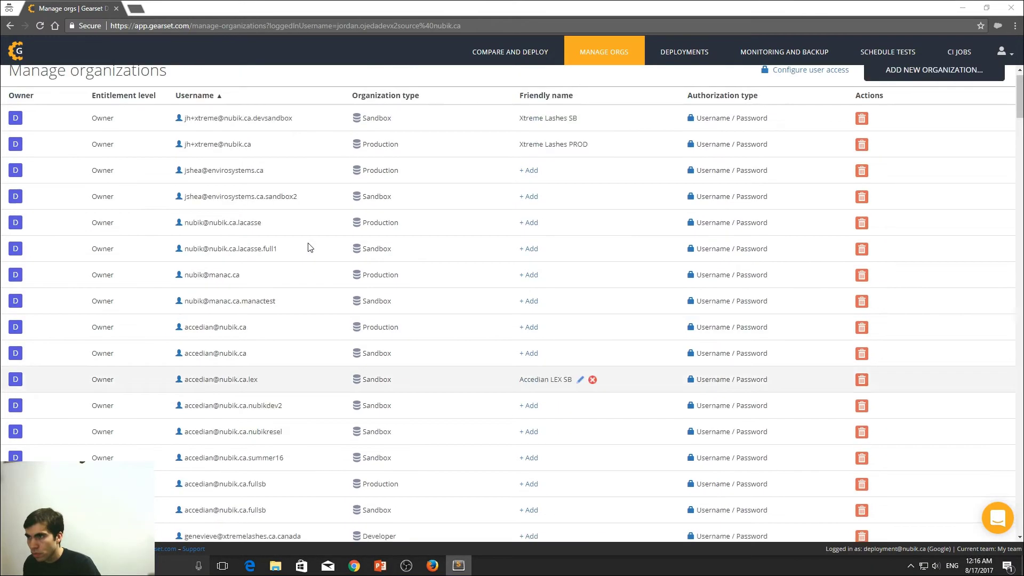
key("ctrl+f")
key("ctrl+v")
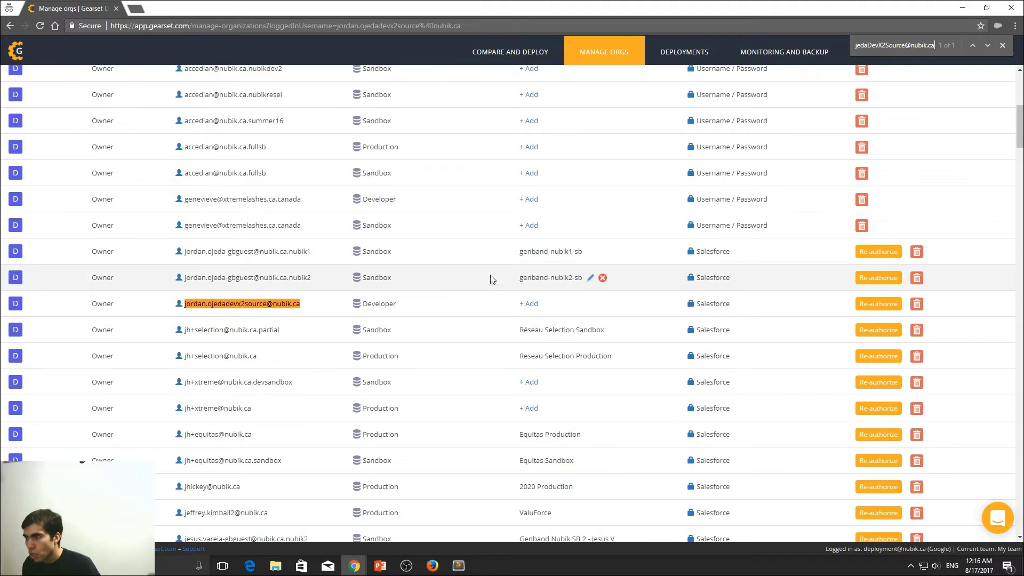
left_click(529, 304)
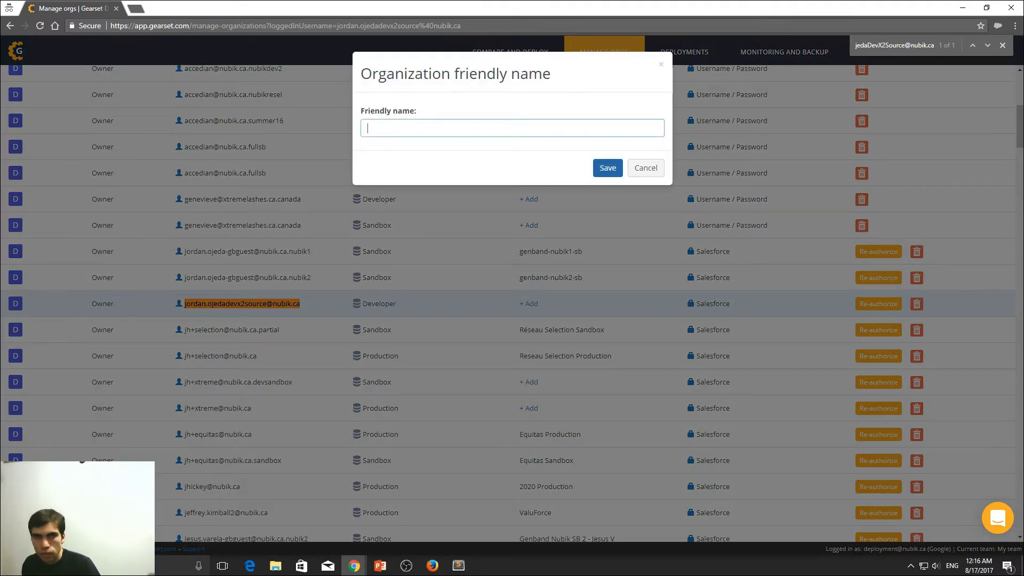
key("alt+Tab")
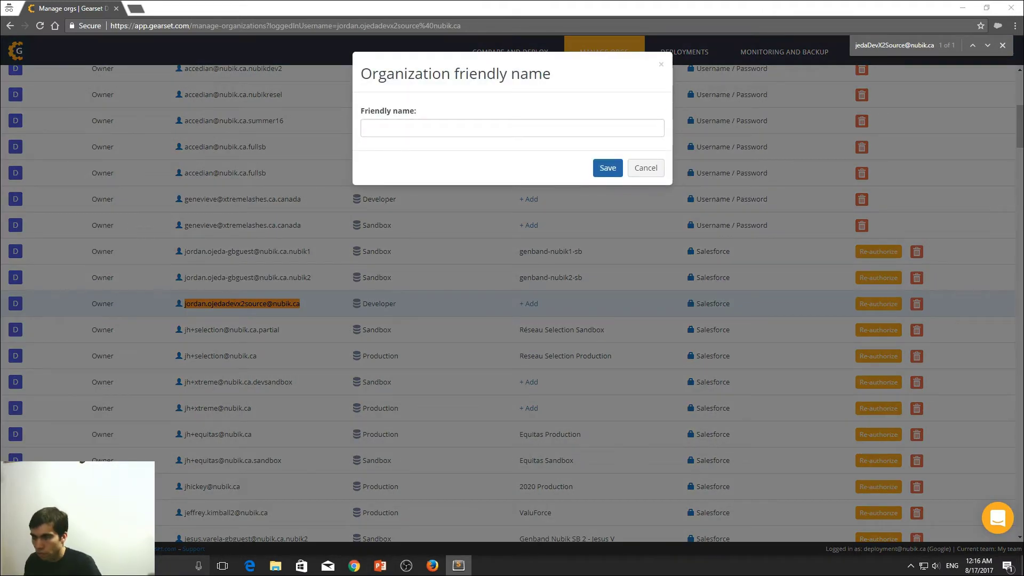
key("alt+Tab")
left_click(414, 123)
type("DevX2TestSource")
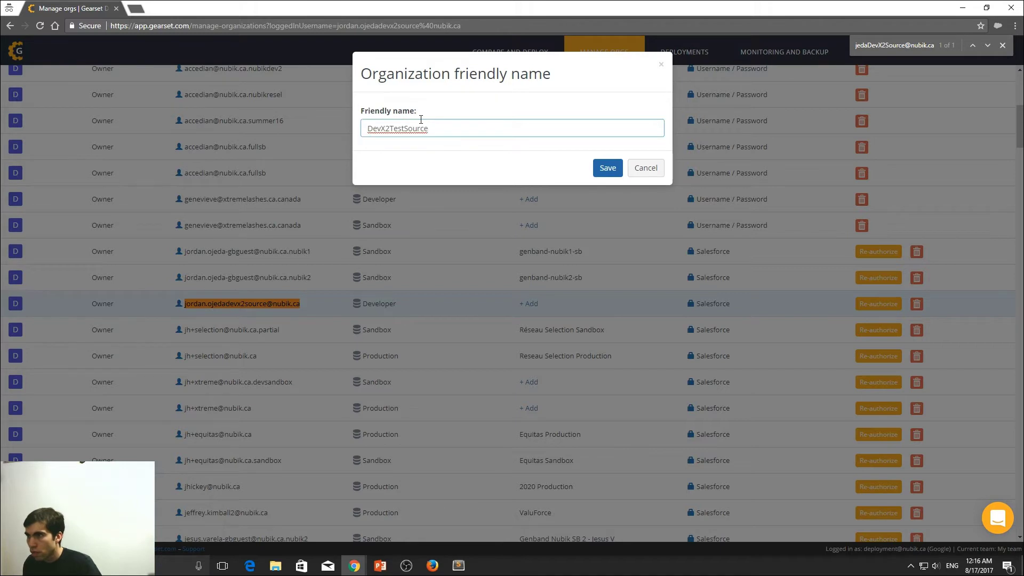
left_click(607, 167)
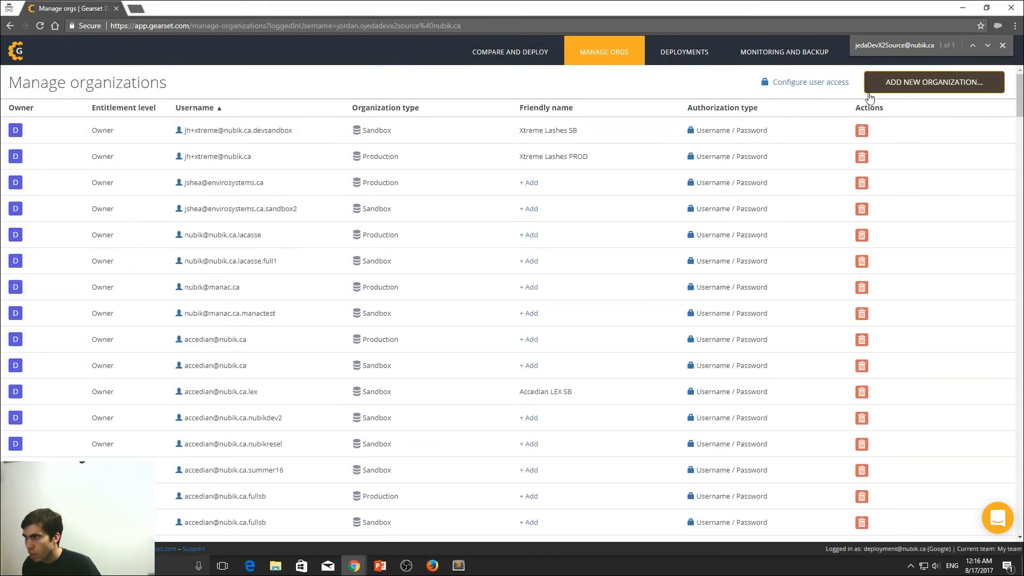
Step: Add another new Developer organization with the target org's username and request its authorization
left_click(923, 89)
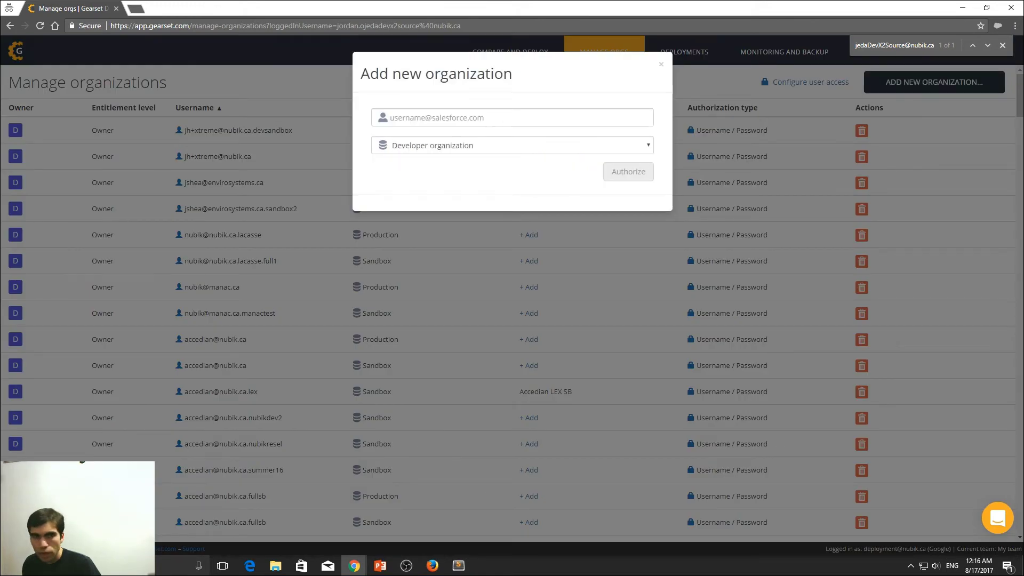
key("alt+Tab")
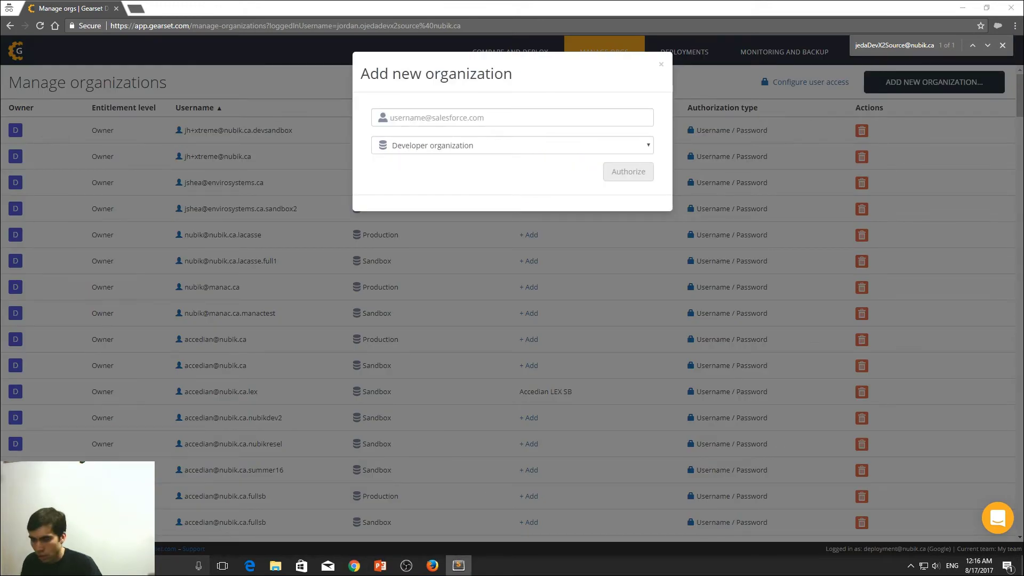
key("alt+Tab")
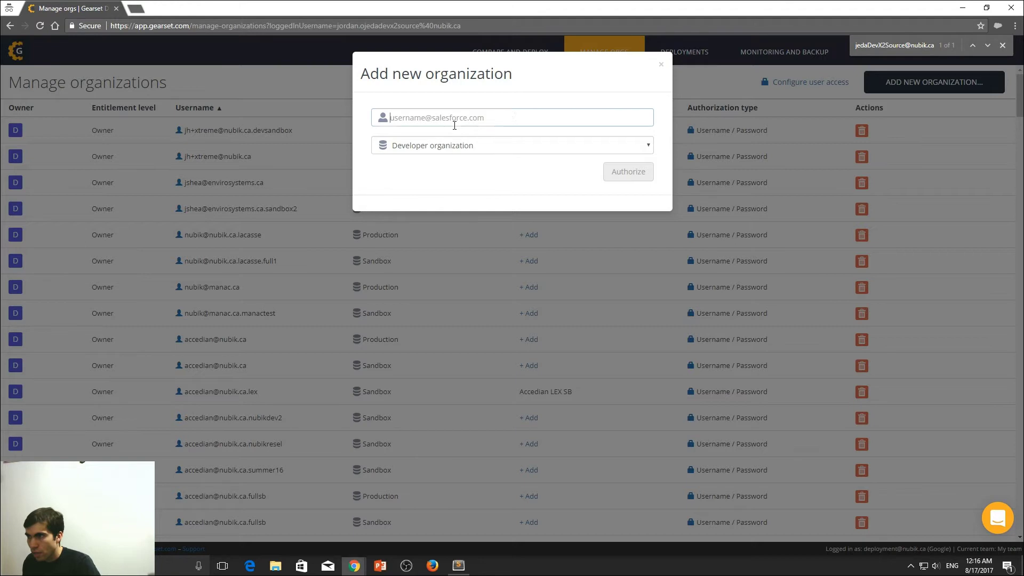
key("ctrl+v")
left_click(620, 175)
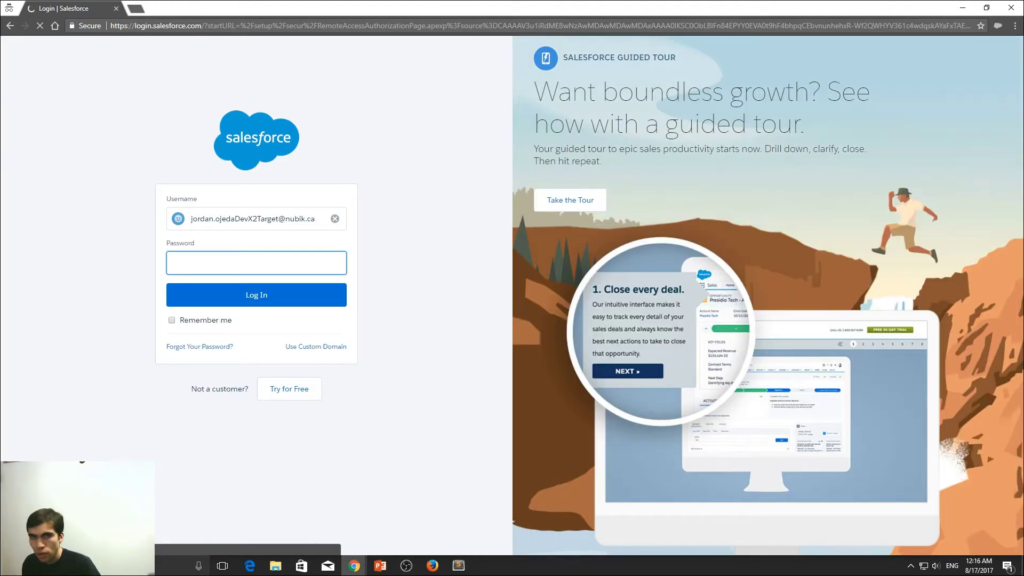
Step: Enter the target org's account password and log in to Salesforce
key("alt+Tab")
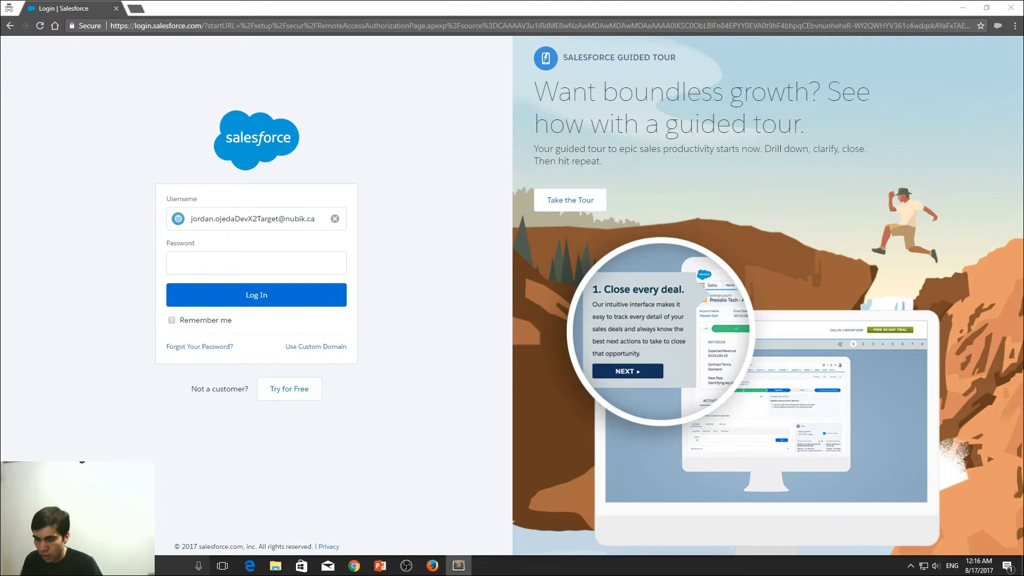
left_click(246, 258)
key("ctrl+v")
left_click(234, 295)
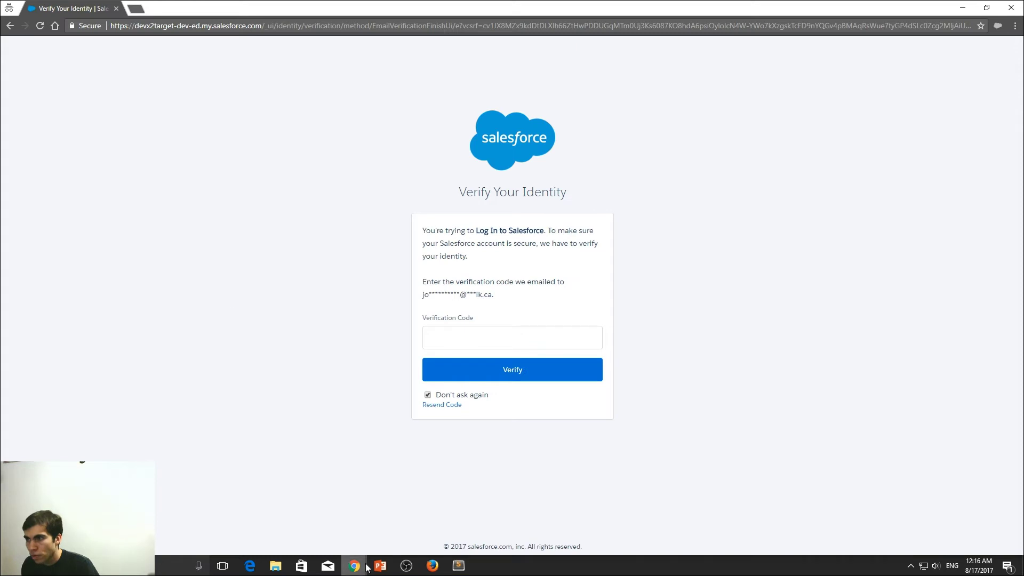
Step: Copy the verification code from the newest Salesforce identity email in Gmail and submit it on Salesforce's identity verification page
mouse_move(354, 565)
left_click(273, 521)
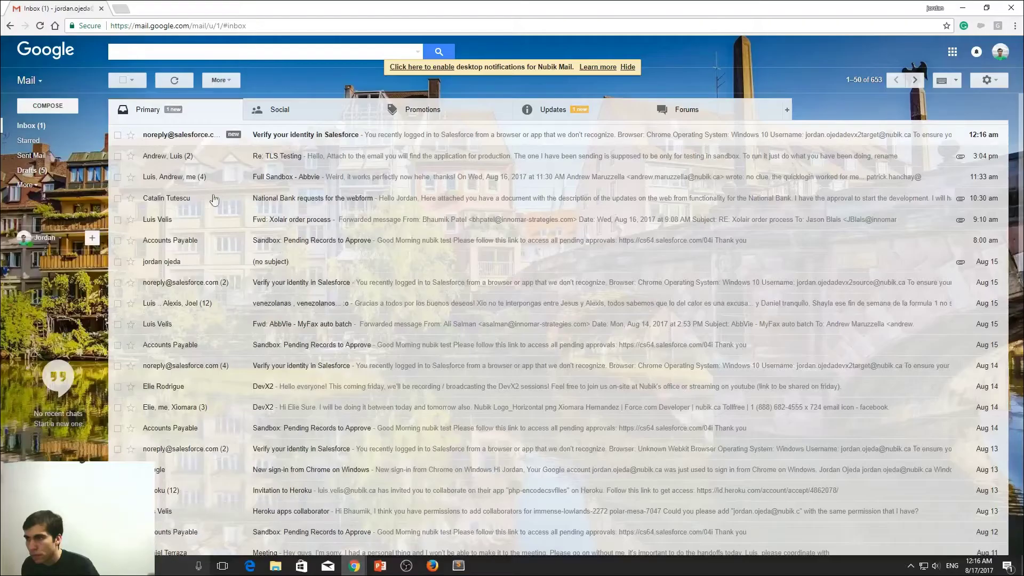
left_click(190, 136)
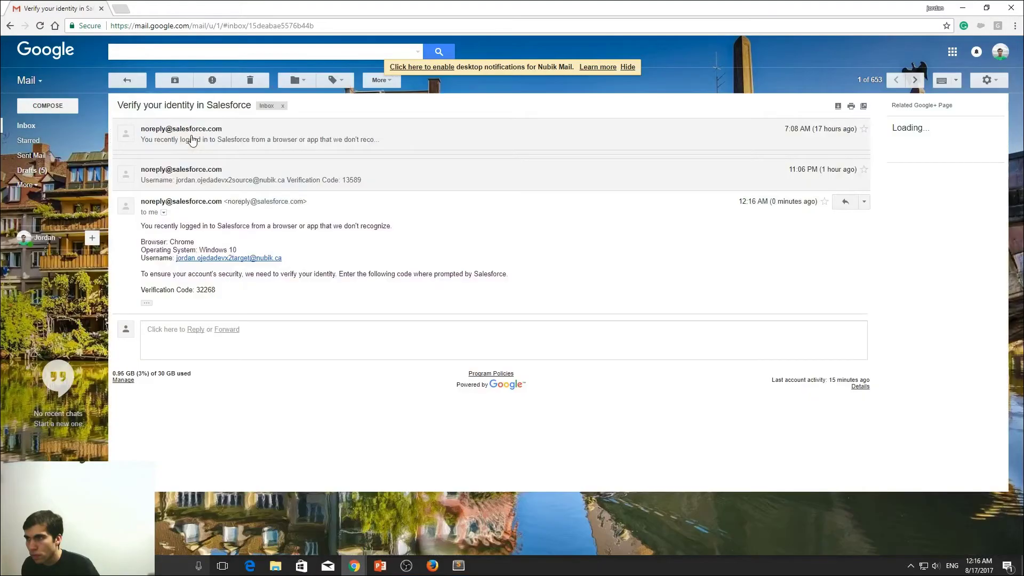
double_click(198, 291)
left_click(962, 8)
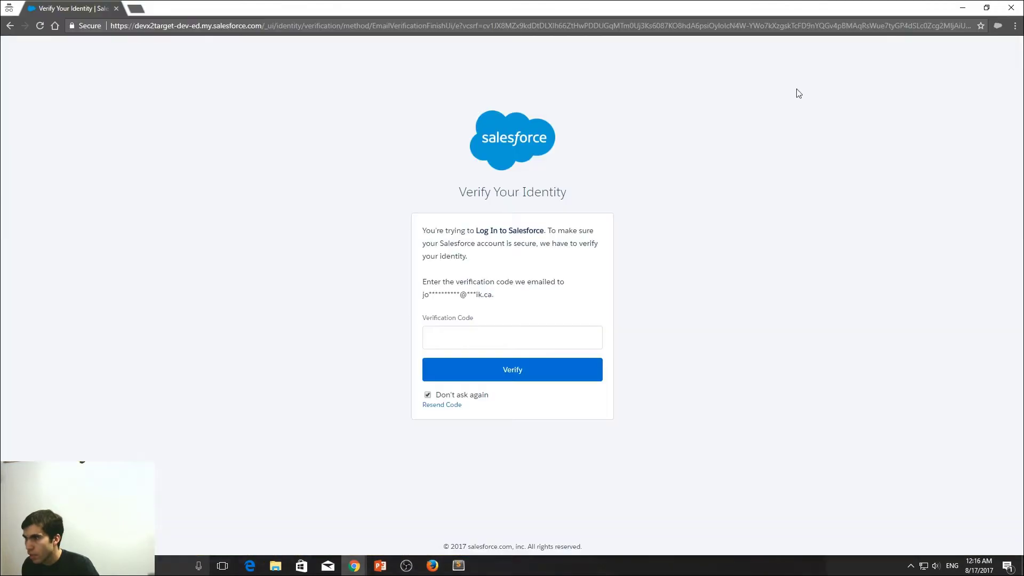
left_click(499, 337)
key("ctrl+v")
left_click(512, 369)
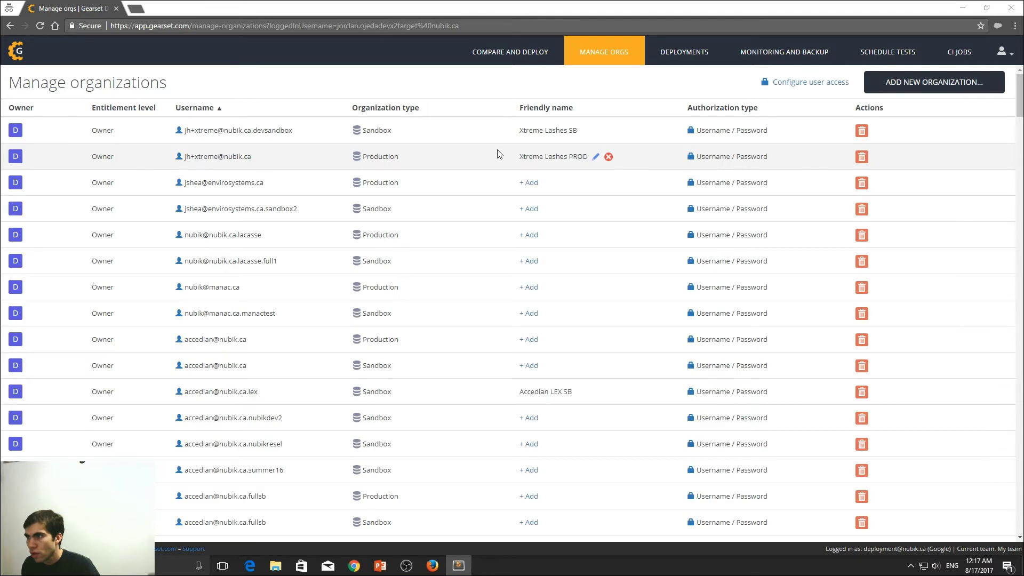
Step: Find the target org by its username in the organizations list and give it the friendly name DevX2TestTarget
scroll(592, 160, "down", 5)
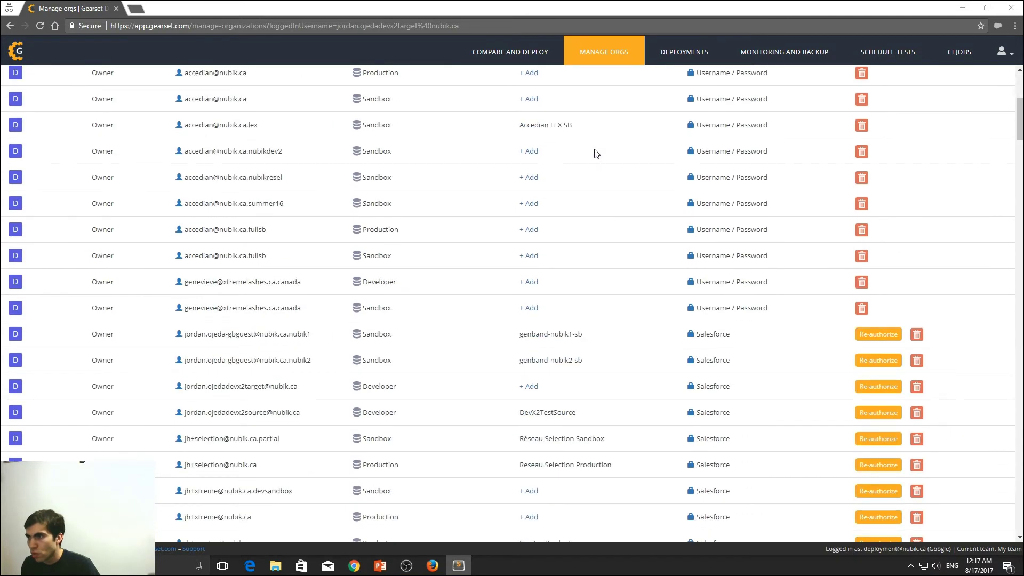
scroll(593, 154, "up", 5)
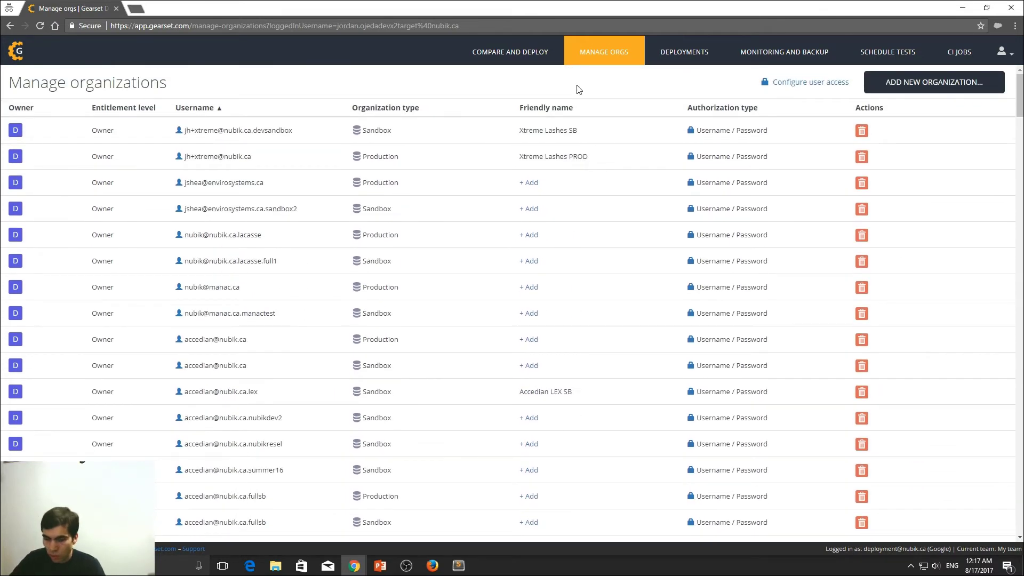
key("ctrl+f")
key("ctrl+v")
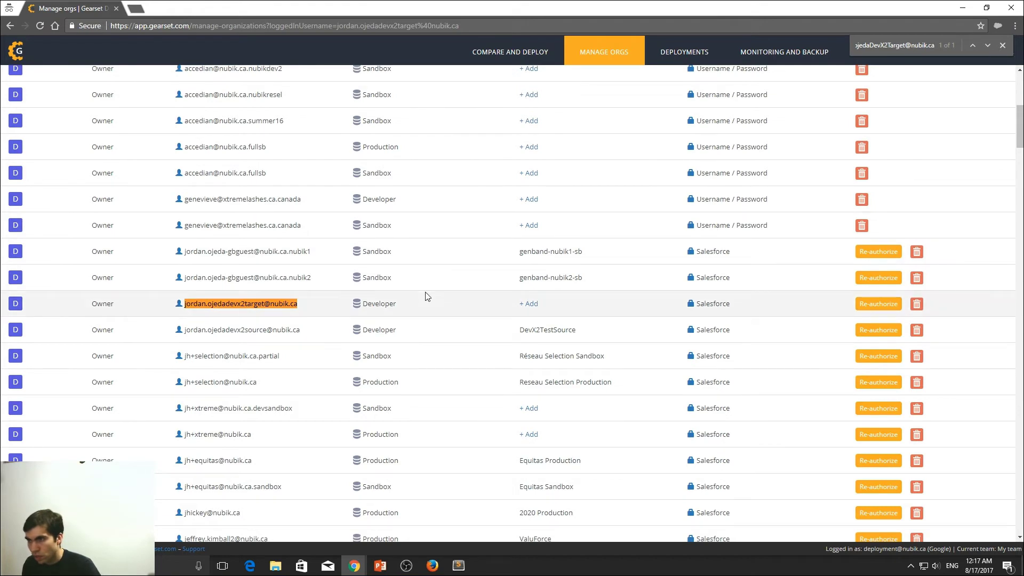
left_click(530, 305)
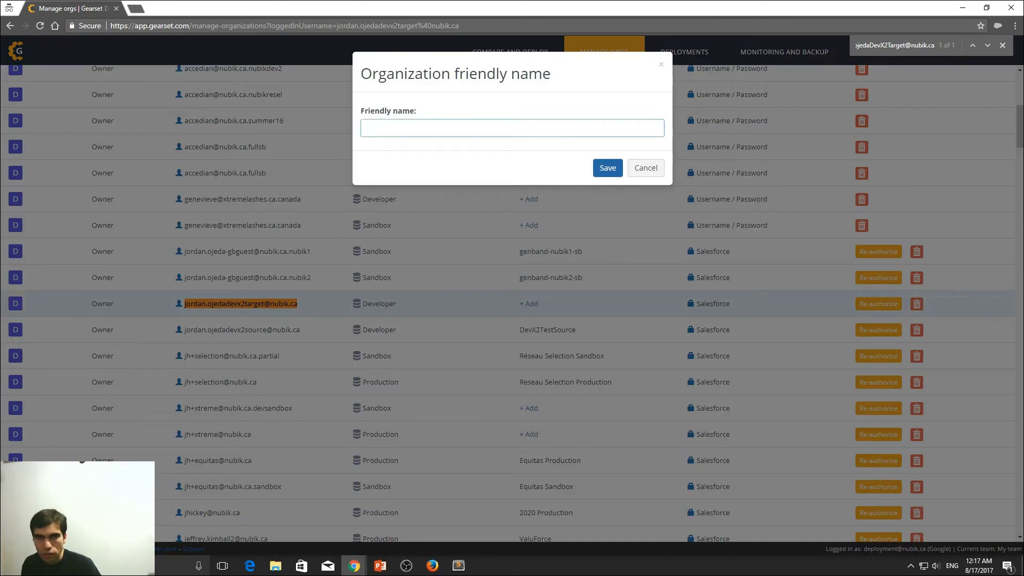
key("alt+Tab")
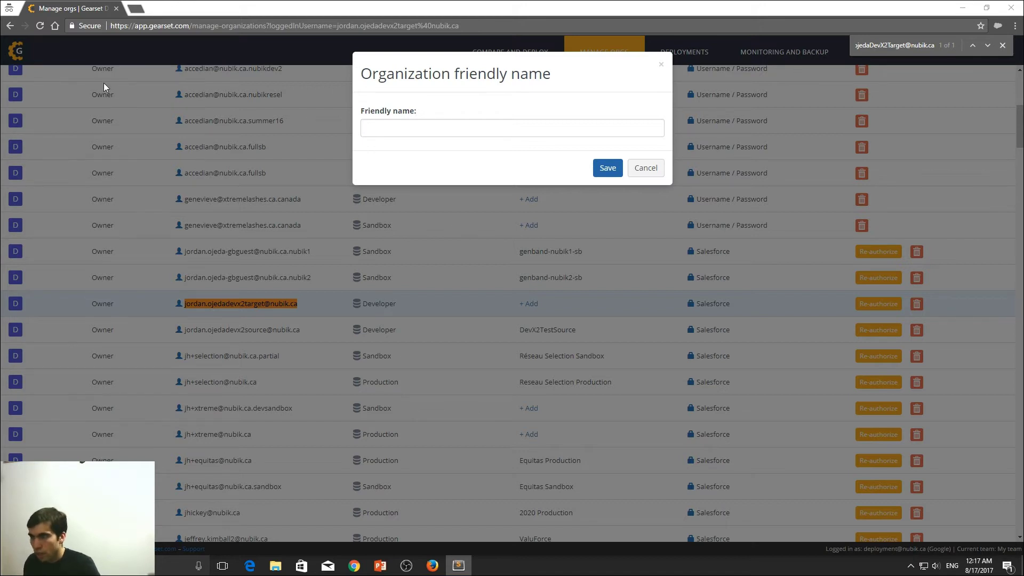
left_click(372, 129)
type("DevX2TestTarget")
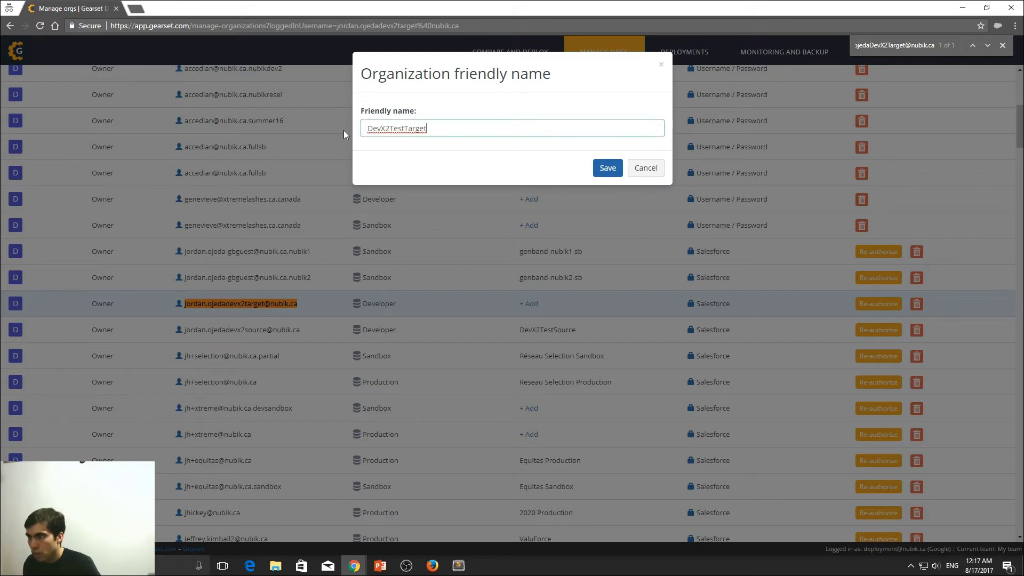
left_click(607, 167)
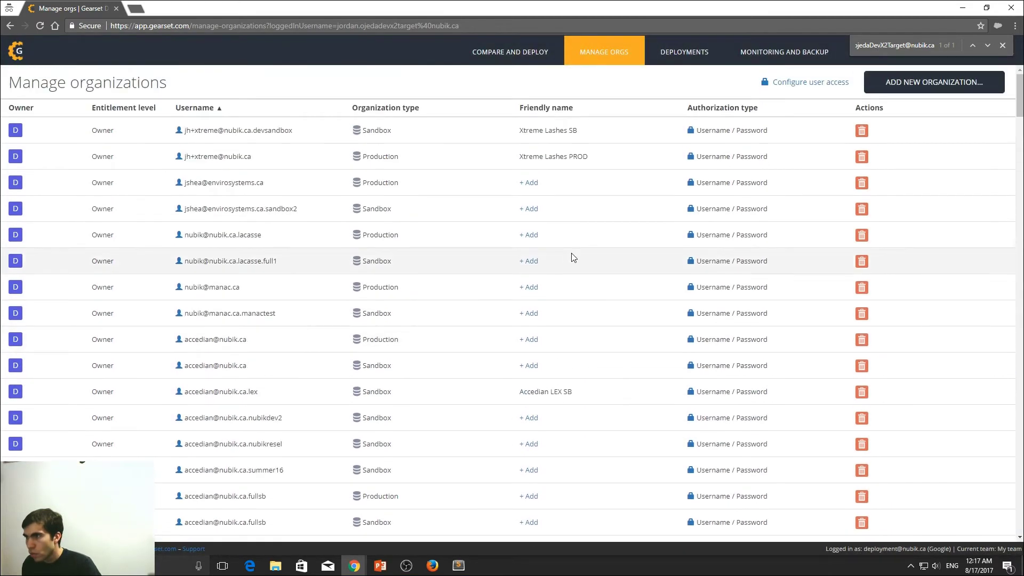
mouse_move(648, 152)
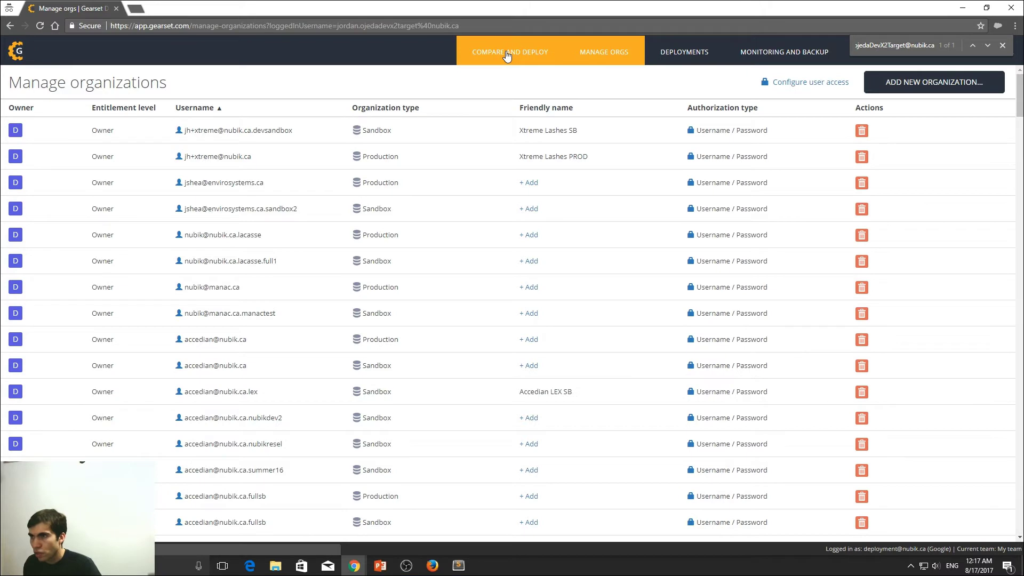
Step: Open the data deployment setup and read the warning about its beta limitations
left_click(12, 54)
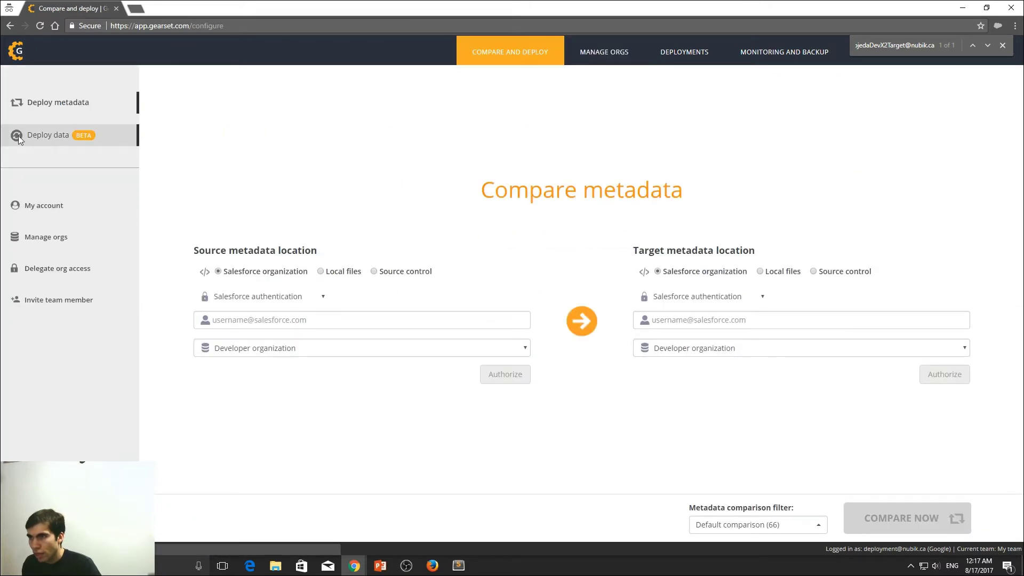
left_click(83, 137)
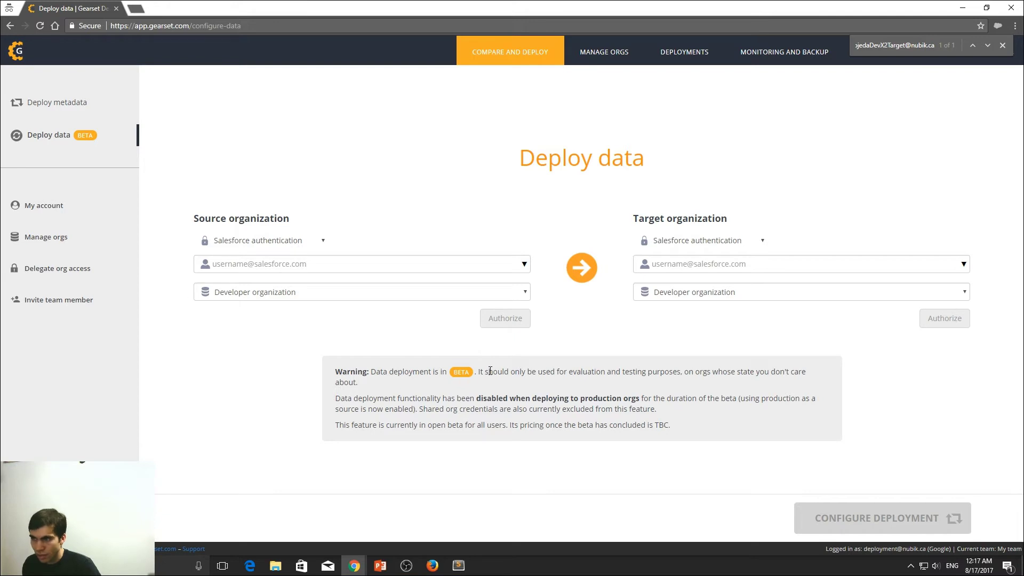
left_click_drag(482, 372, 624, 390)
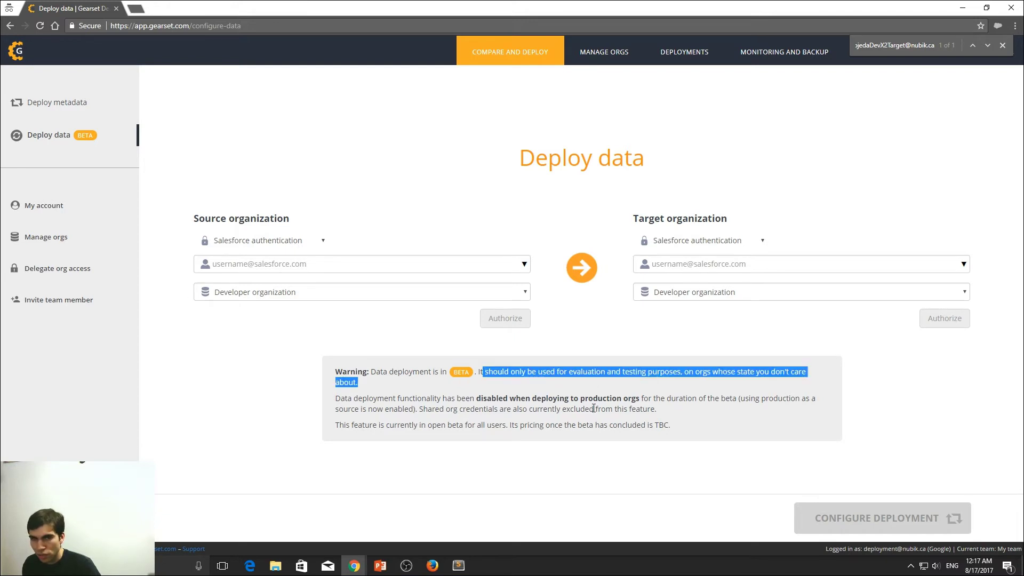
left_click(556, 398)
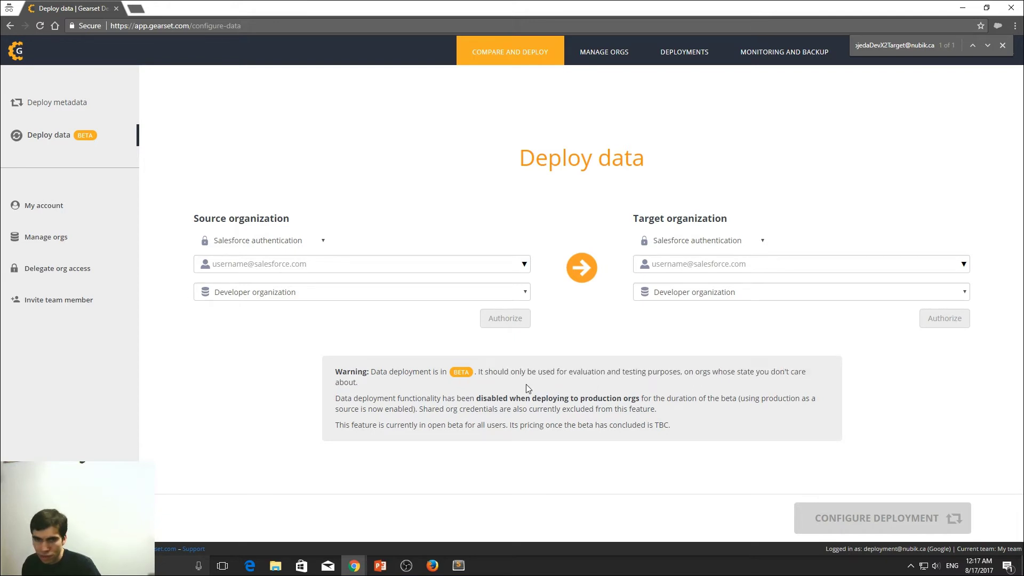
left_click_drag(482, 370, 605, 372)
left_click_drag(486, 398, 535, 401)
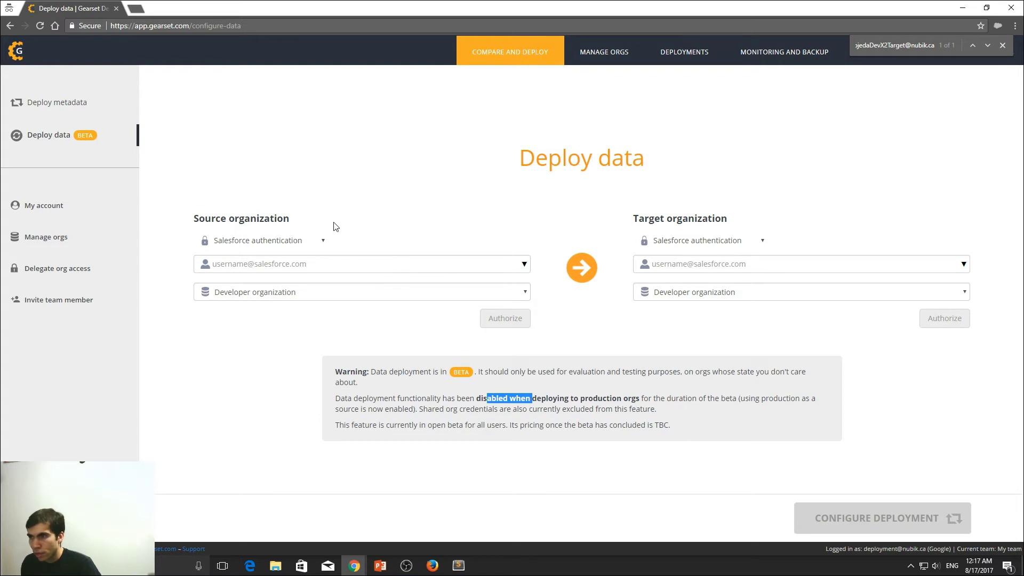
Step: Choose DevX2TestSource as the source organization and DevX2TestTarget as the target, and proceed to configure the data deployment
left_click(522, 270)
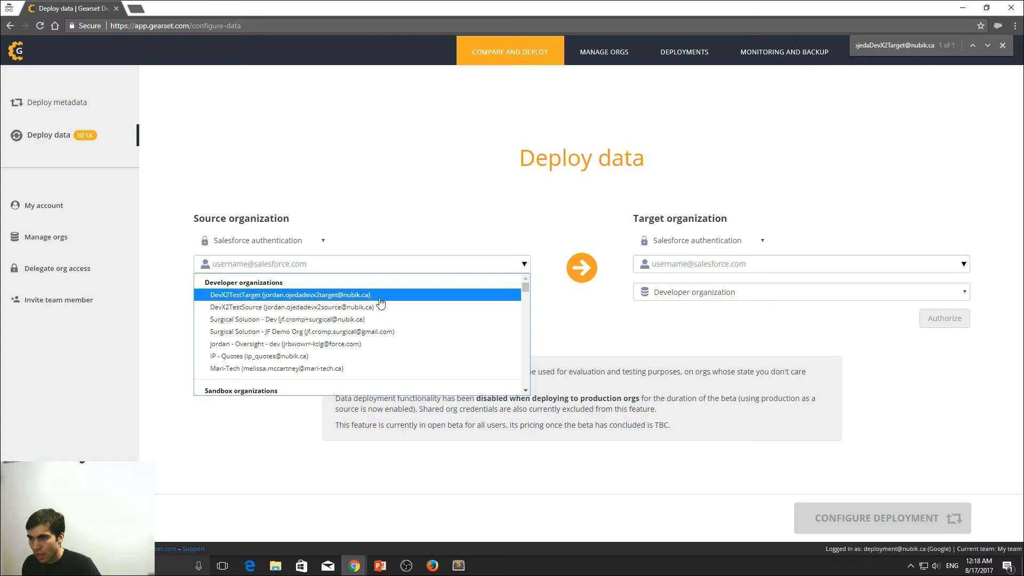
left_click(344, 306)
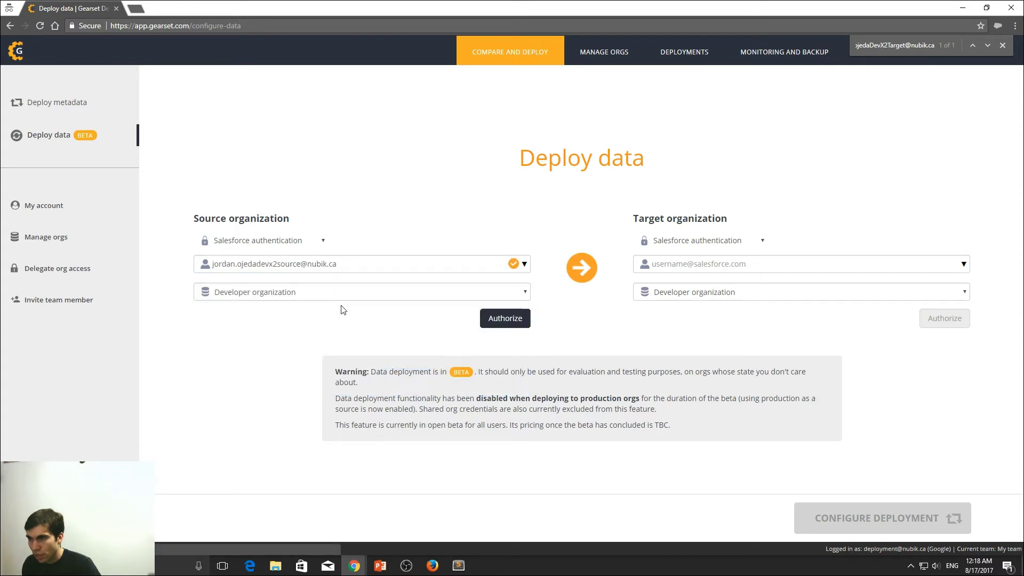
left_click(962, 265)
left_click(812, 293)
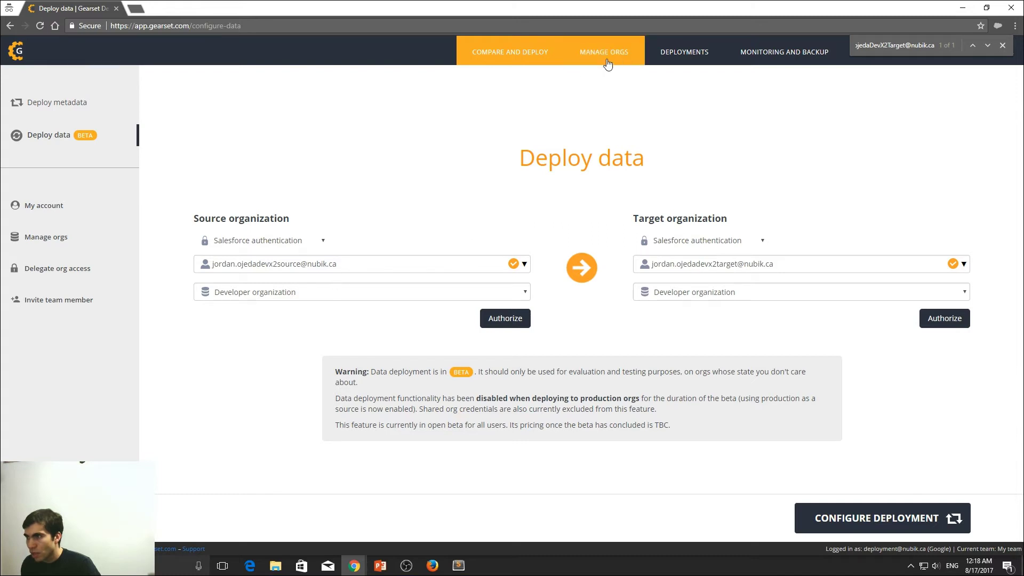
left_click(322, 243)
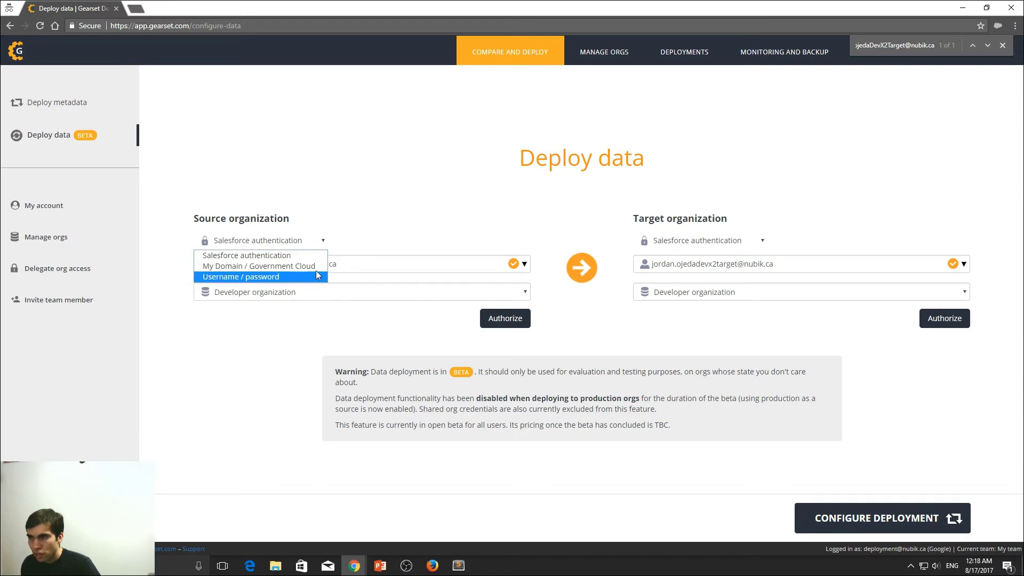
left_click(395, 220)
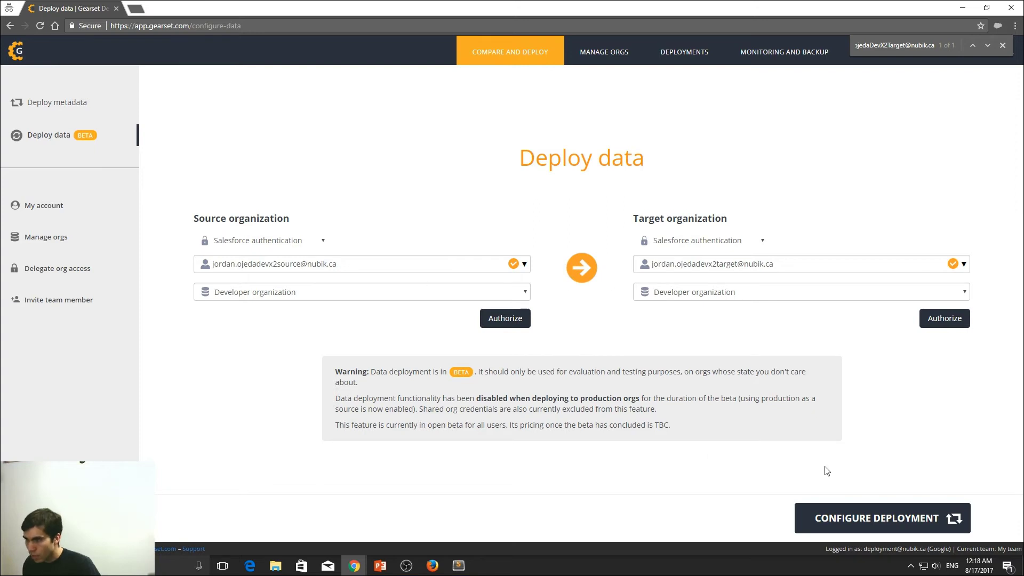
left_click(846, 525)
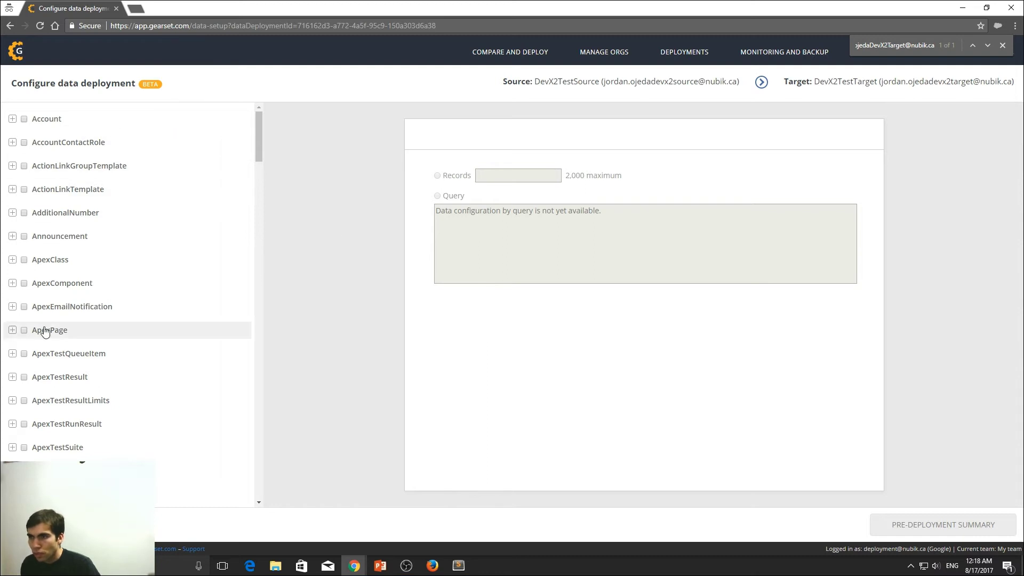
Step: Include the Account object with its related fields in the data deployment and look through the other available objects
scroll(174, 242, "down", 6)
scroll(175, 244, "up", 6)
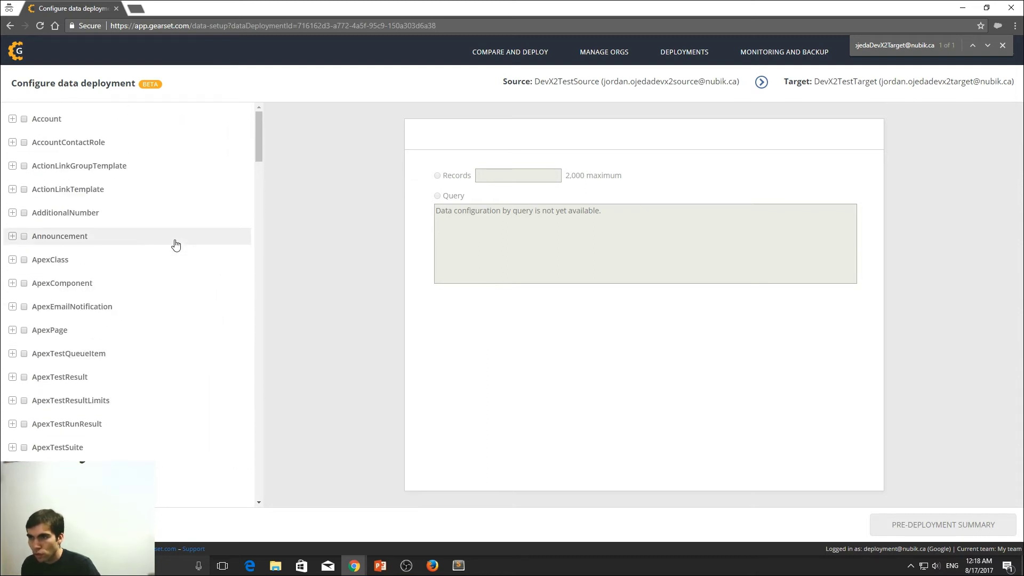
scroll(183, 199, "down", 2)
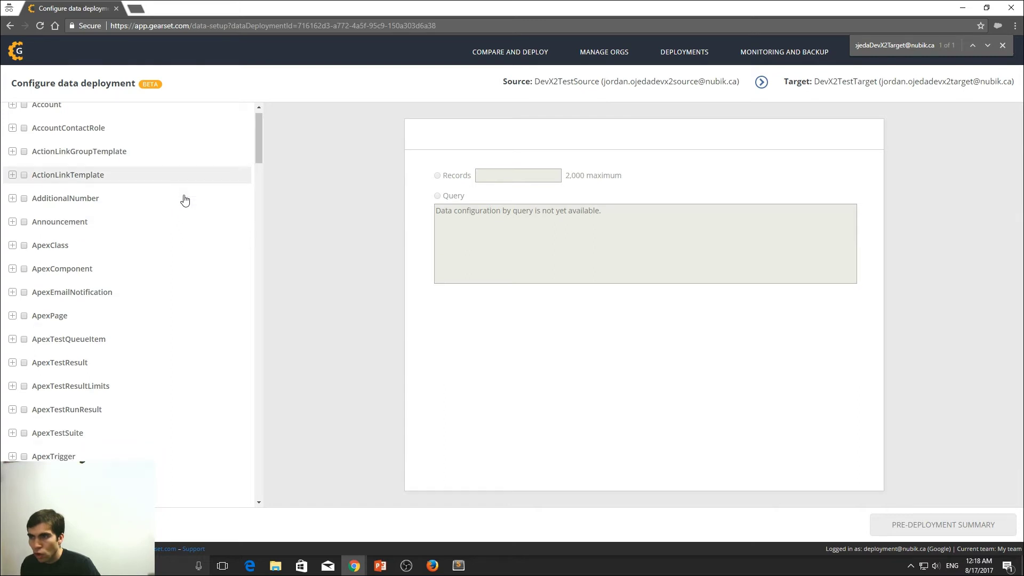
scroll(183, 199, "down", 4)
scroll(183, 199, "up", 6)
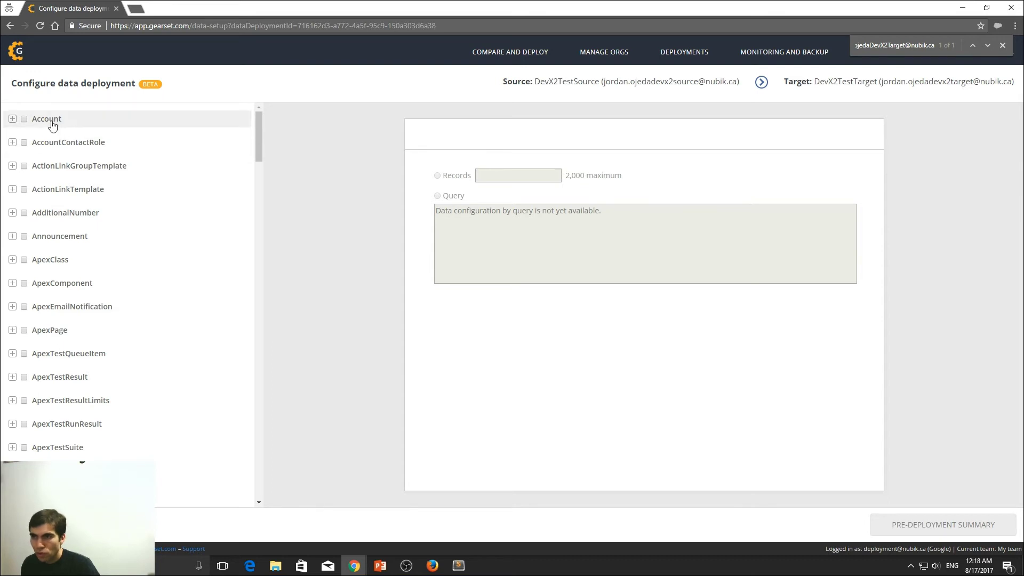
left_click(23, 119)
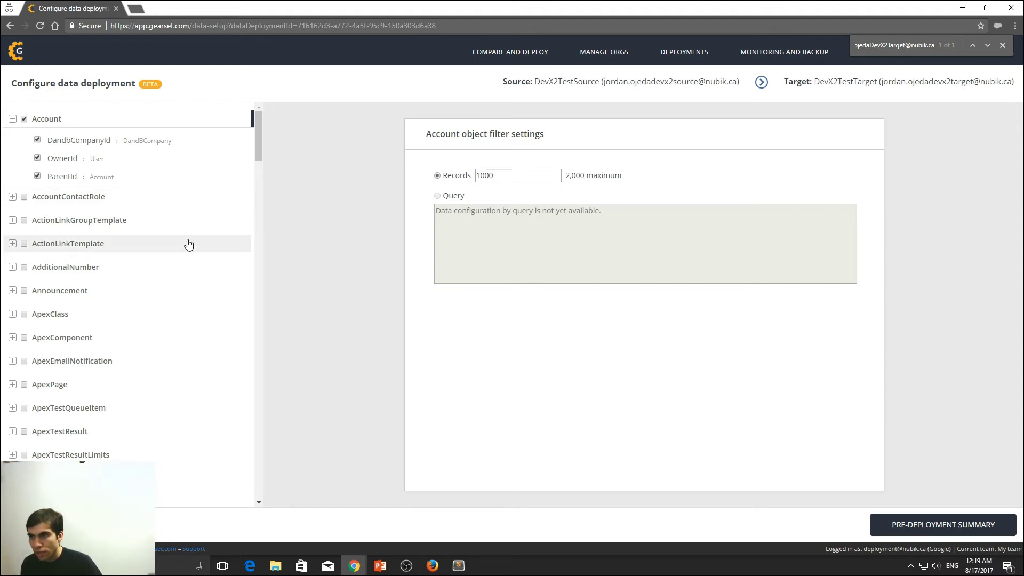
scroll(208, 250, "down", 20)
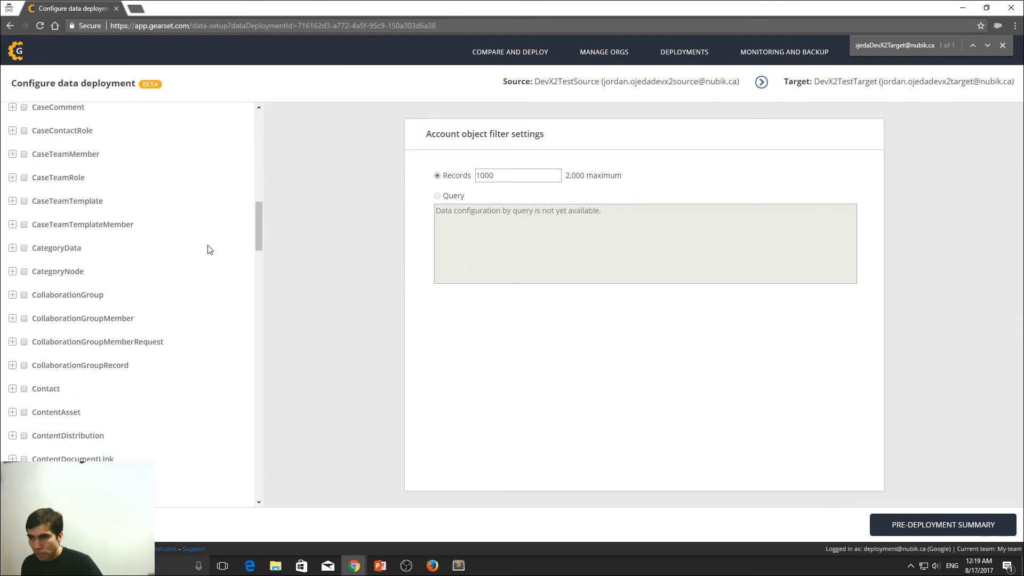
scroll(210, 251, "up", 6)
scroll(210, 250, "up", 13)
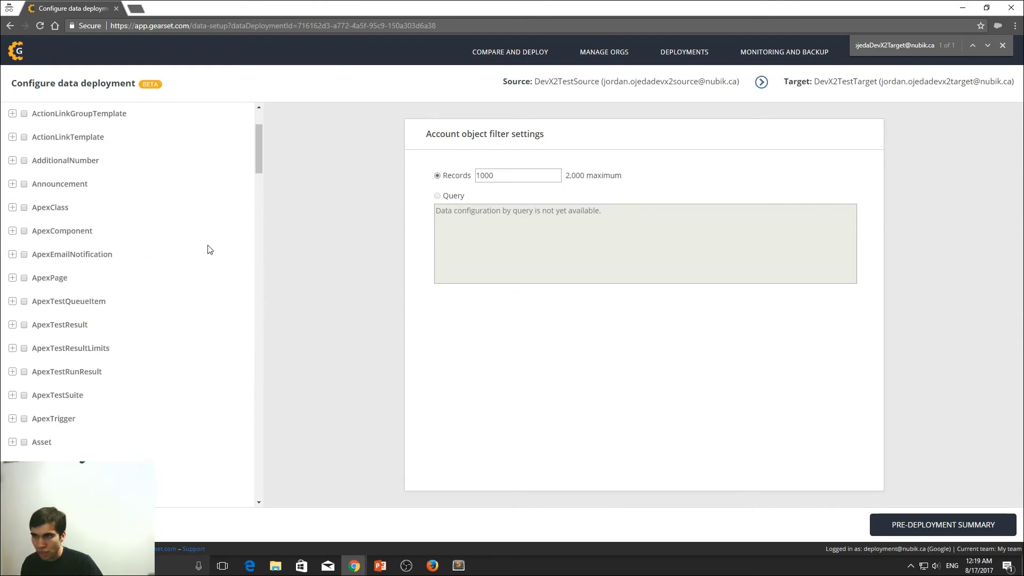
scroll(210, 250, "up", 2)
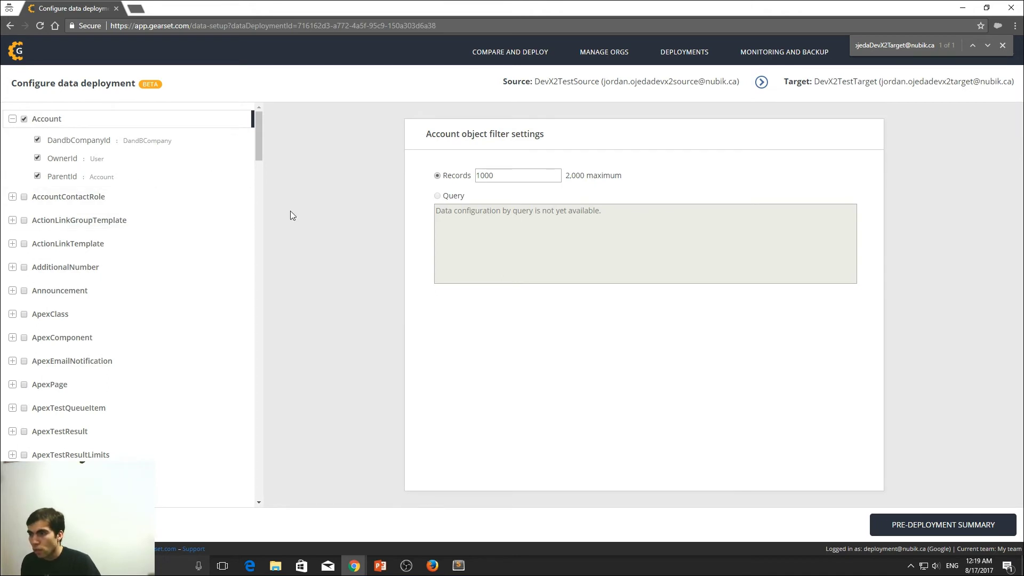
Step: Switch to Salesforce, show the target and source orgs side by side, and open the source org's Developer Console
left_click(431, 564)
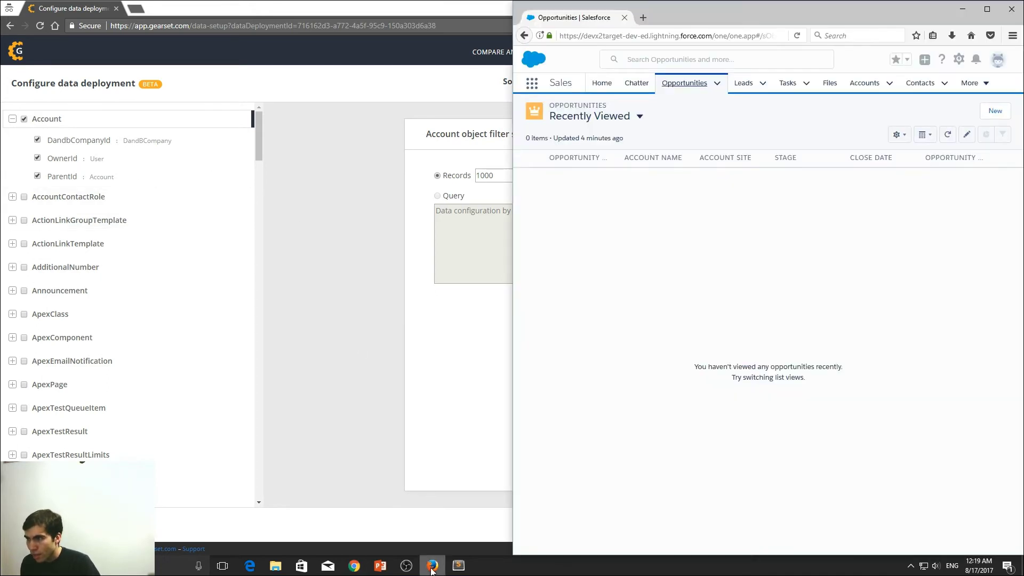
mouse_move(361, 572)
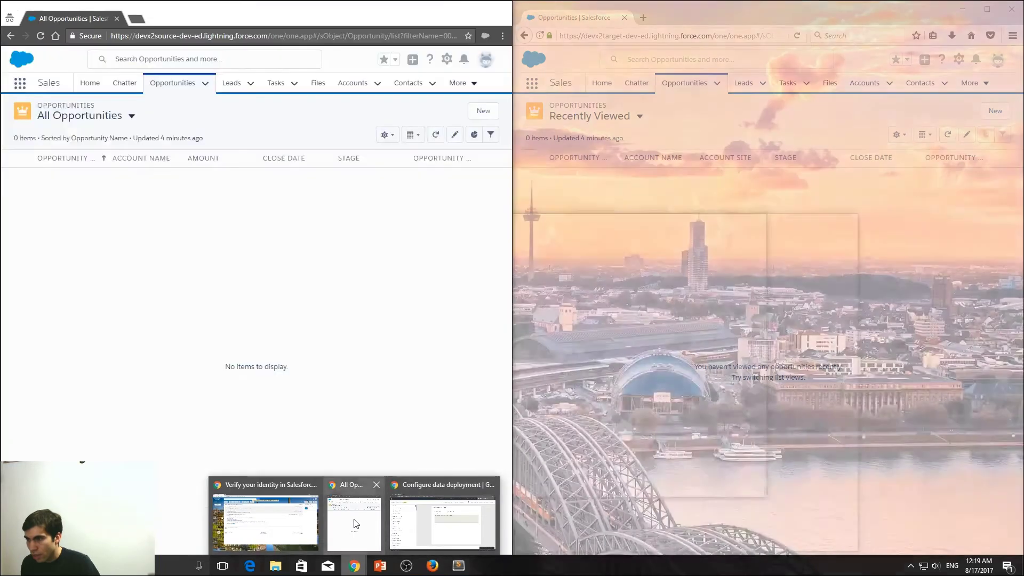
left_click(354, 523)
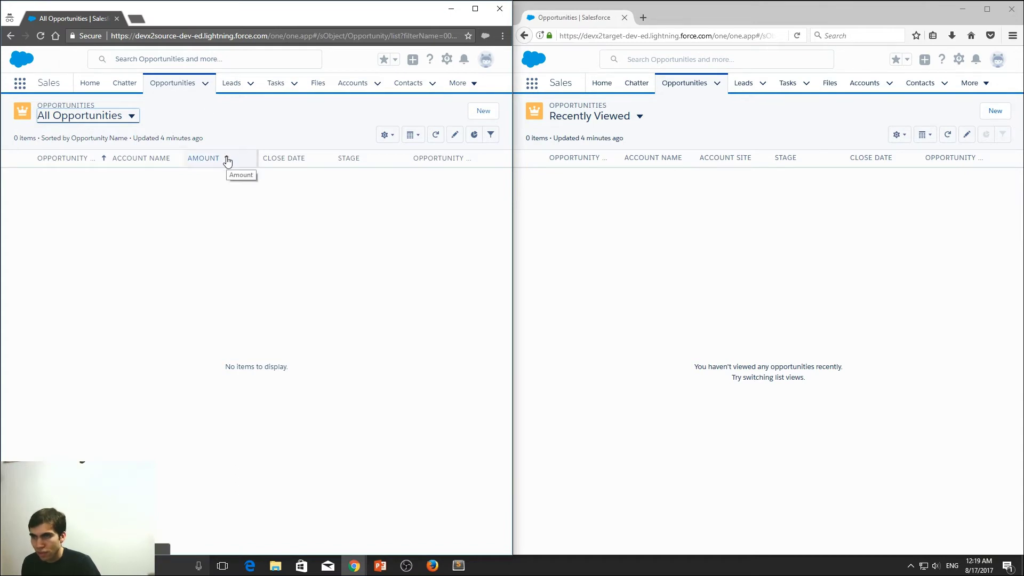
left_click(447, 60)
left_click(424, 108)
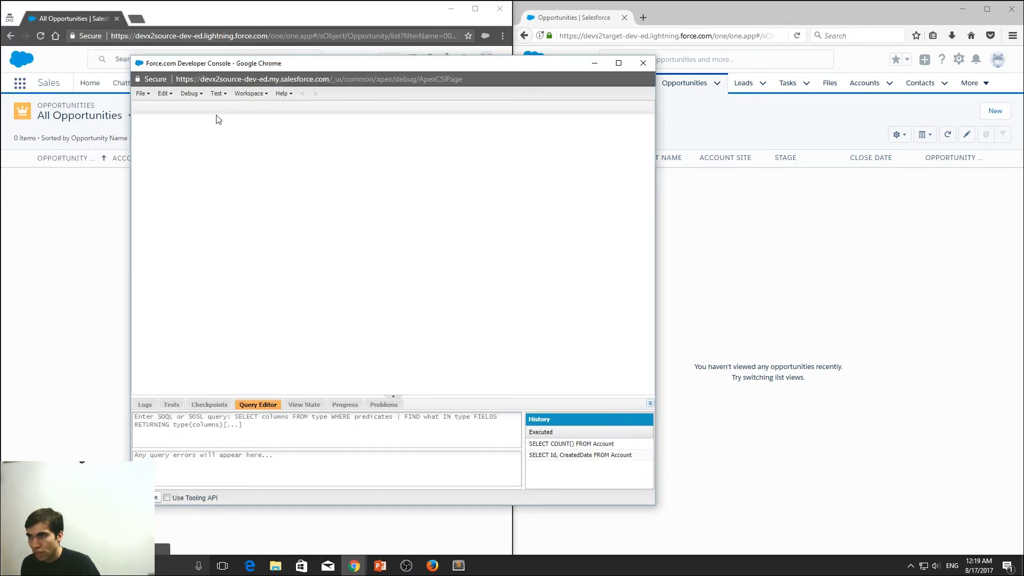
Step: Replace the source org's anonymous Apex code with the copied script that inserts ten test accounts and ten related test opportunities
left_click(198, 100)
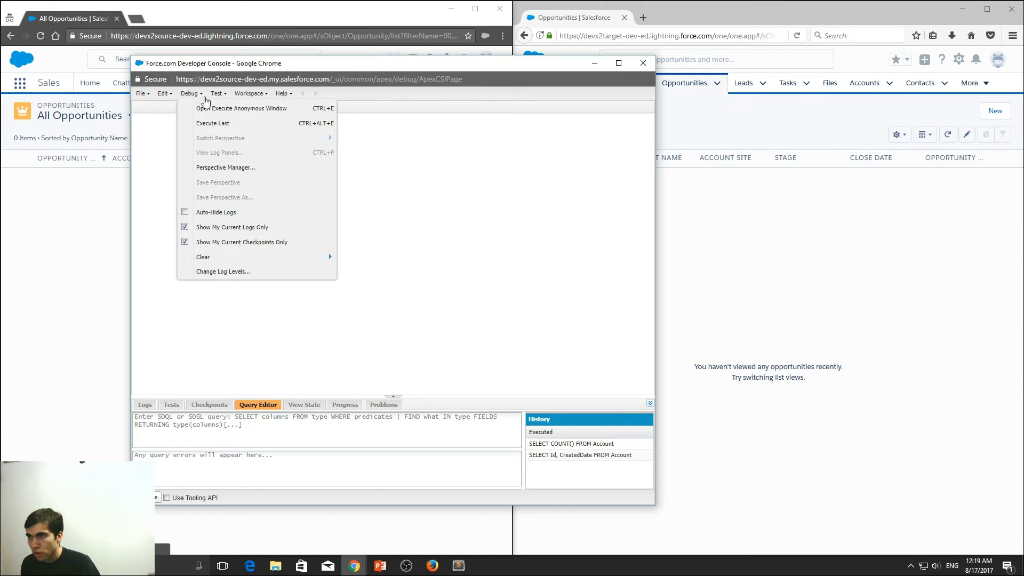
left_click(224, 99)
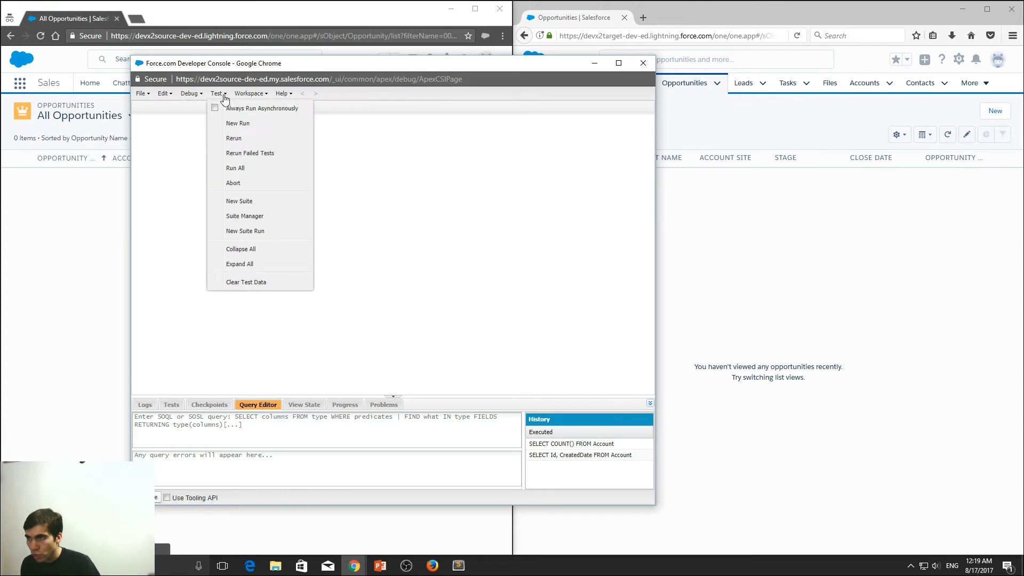
left_click(191, 94)
left_click(208, 112)
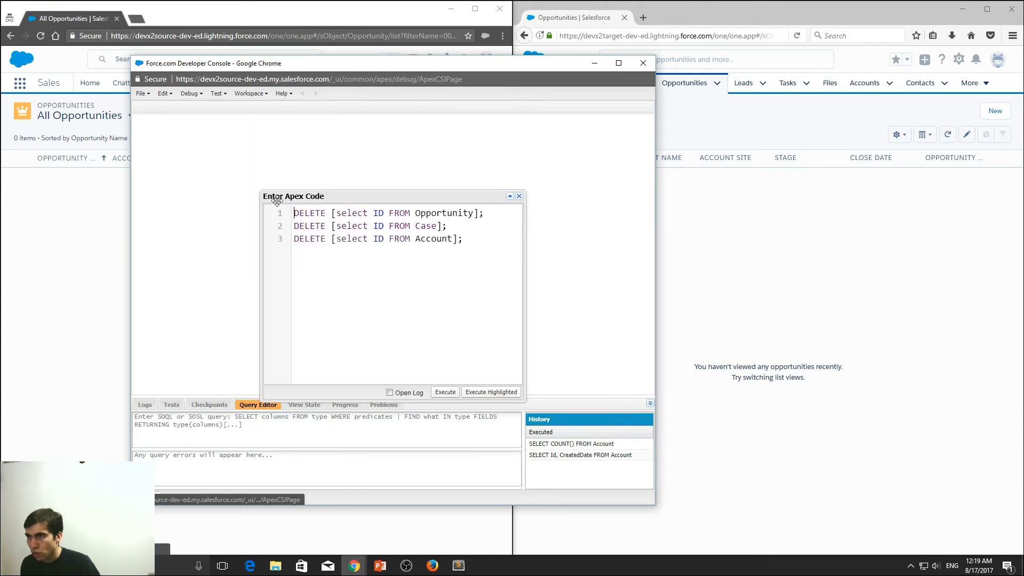
left_click_drag(464, 239, 256, 204)
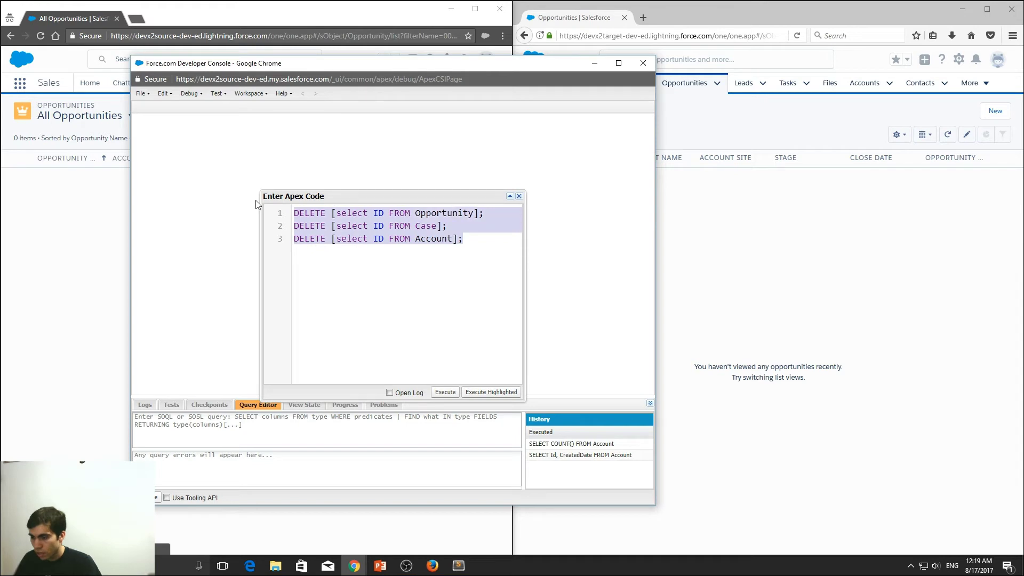
key("Delete")
key("alt+Tab")
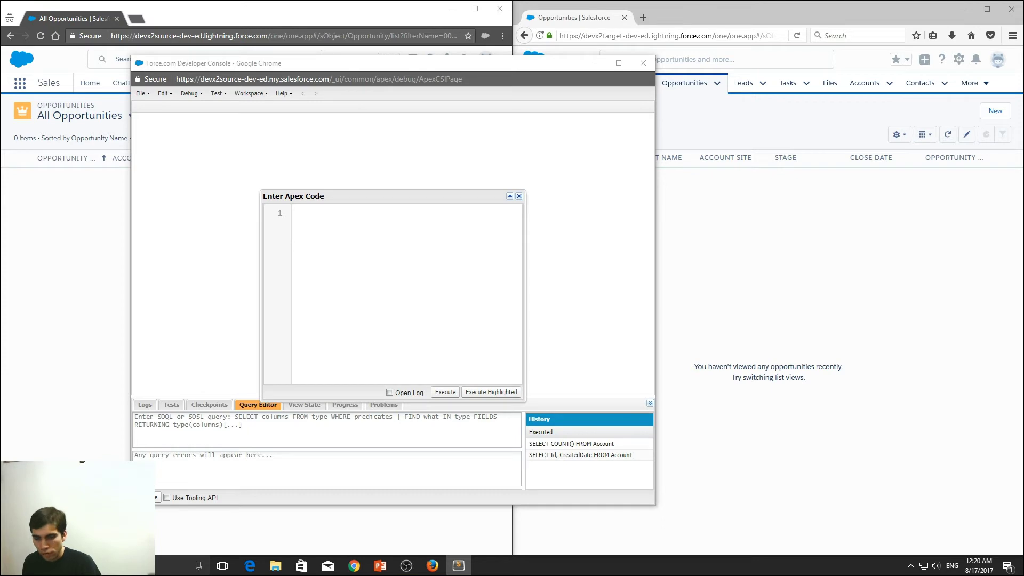
left_click(319, 240)
key("ctrl+v")
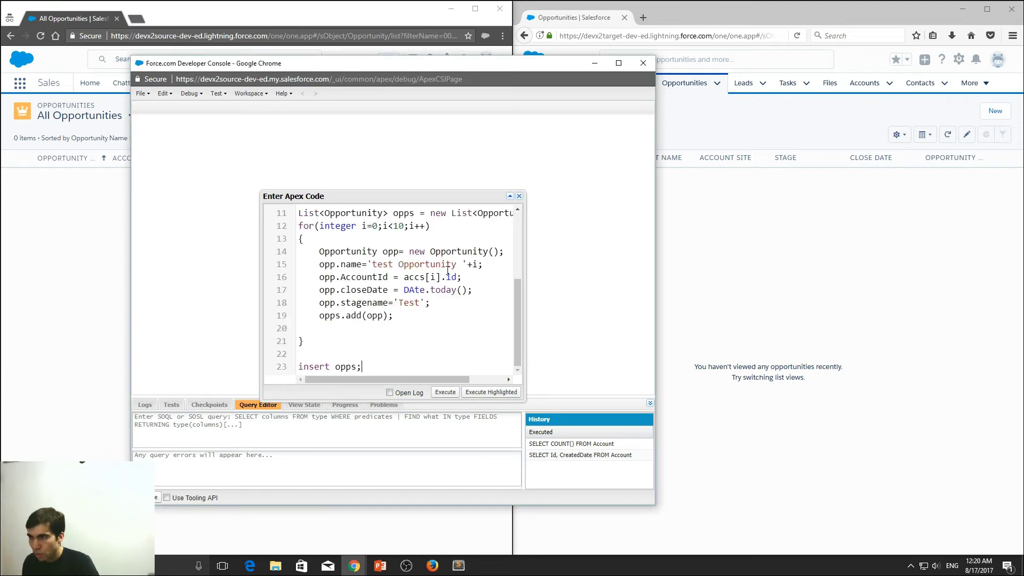
Step: Review the account and opportunity loops in the anonymous Apex script and execute it
scroll(465, 273, "up", 4)
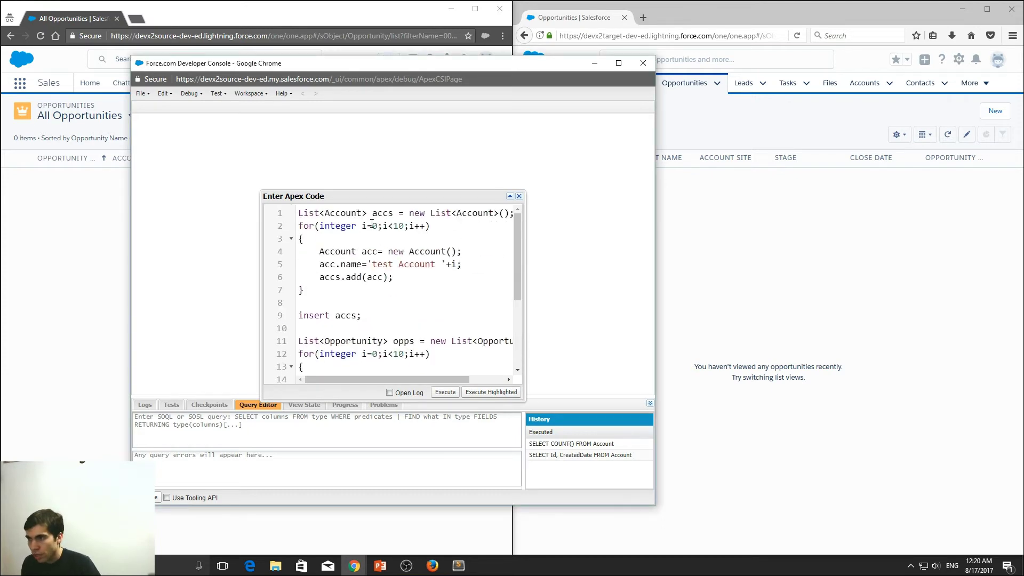
left_click_drag(372, 225, 431, 277)
scroll(433, 280, "down", 3)
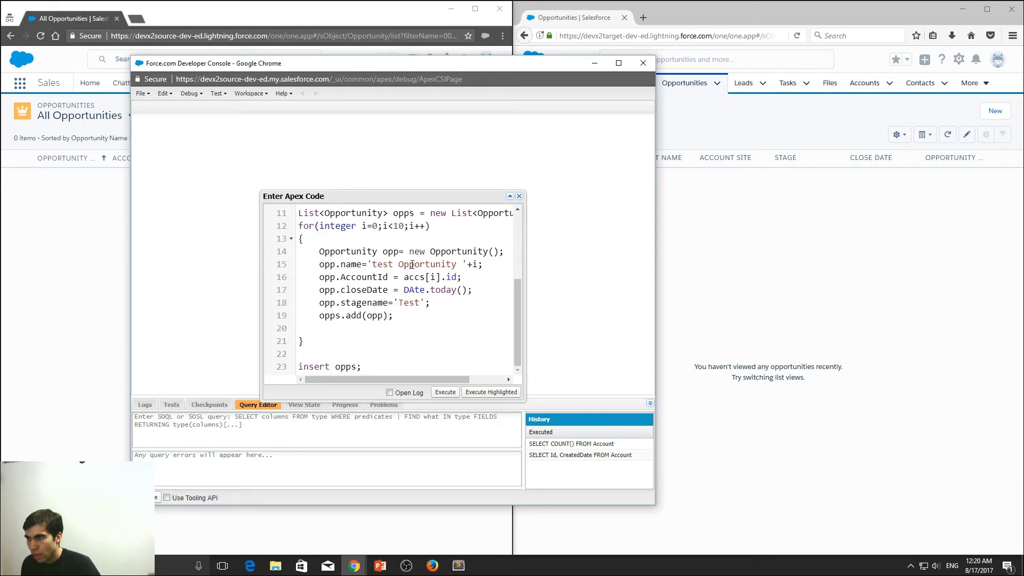
scroll(412, 264, "up", 2)
scroll(428, 286, "down", 2)
scroll(398, 286, "up", 5)
scroll(454, 354, "down", 5)
left_click(440, 392)
Step: Check the source org's All Accounts list and its recently viewed opportunities for the inserted test records
left_click(57, 236)
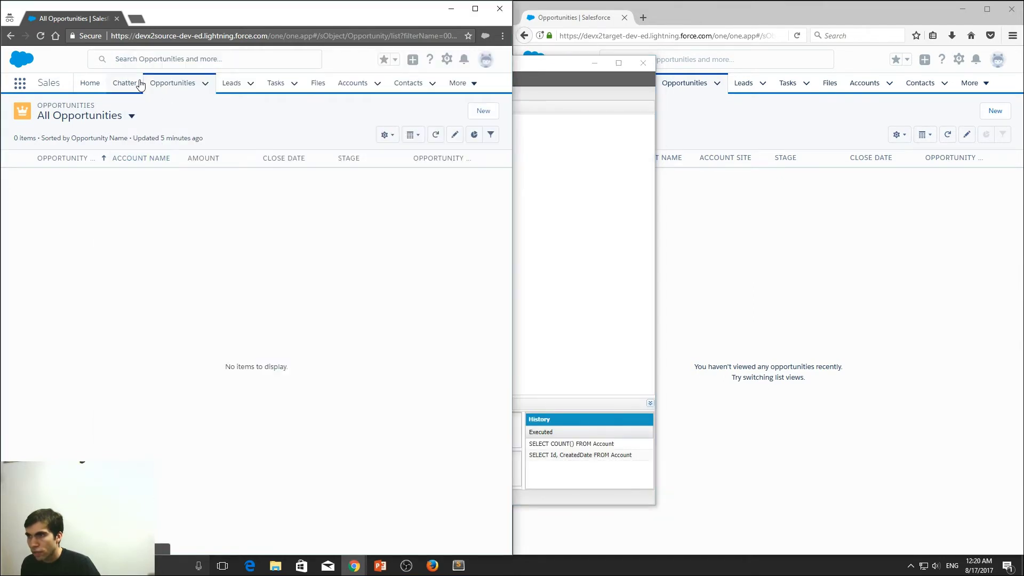
left_click(351, 91)
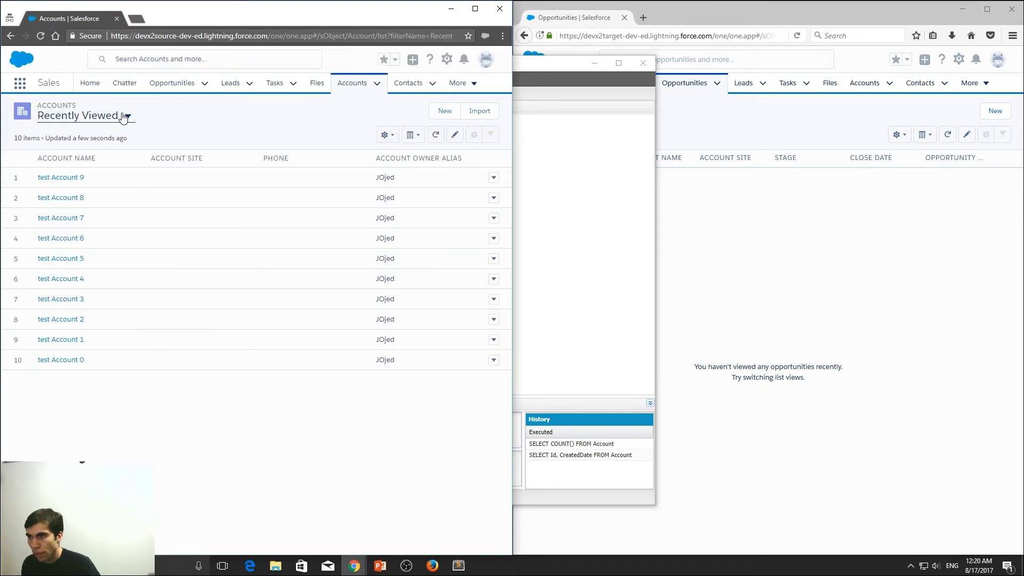
left_click(128, 116)
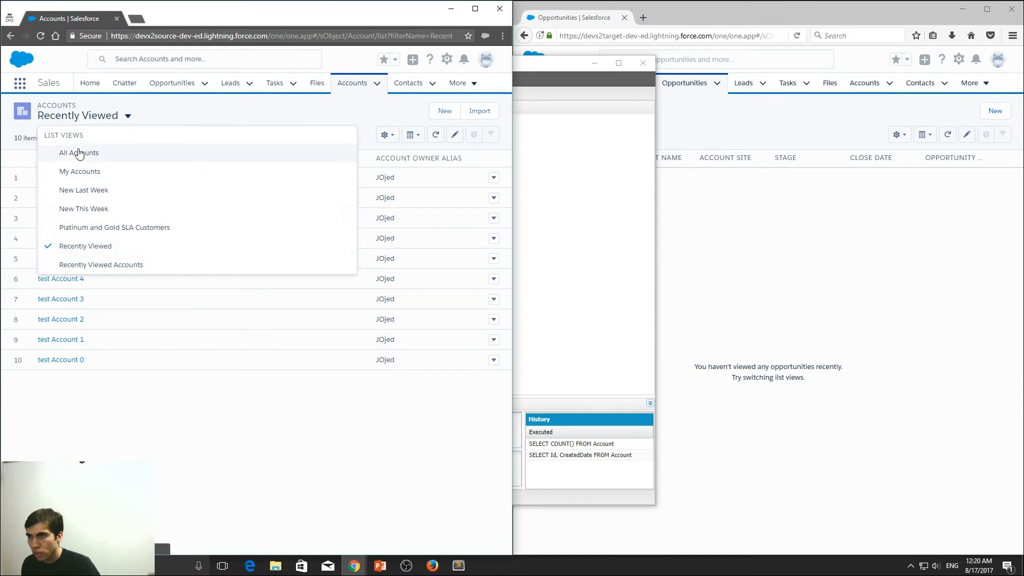
left_click(79, 153)
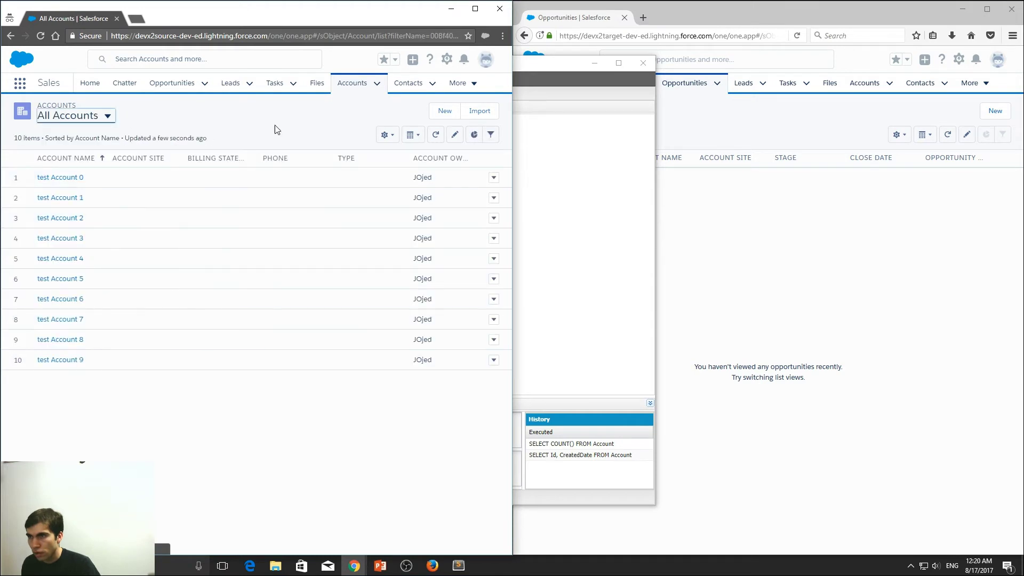
left_click(173, 83)
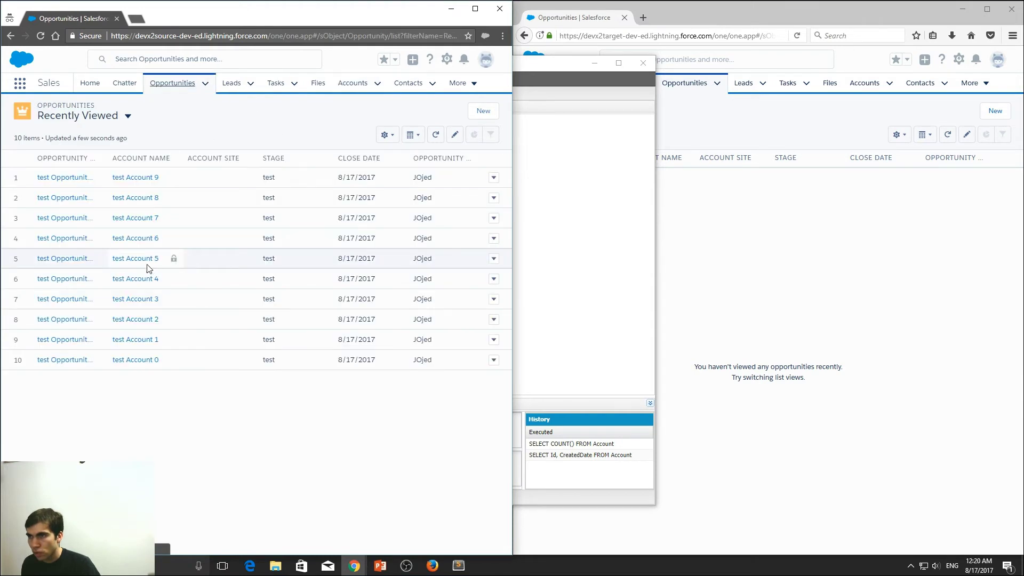
Step: Show the source org's All Opportunities list and close its Developer Console
left_click(107, 116)
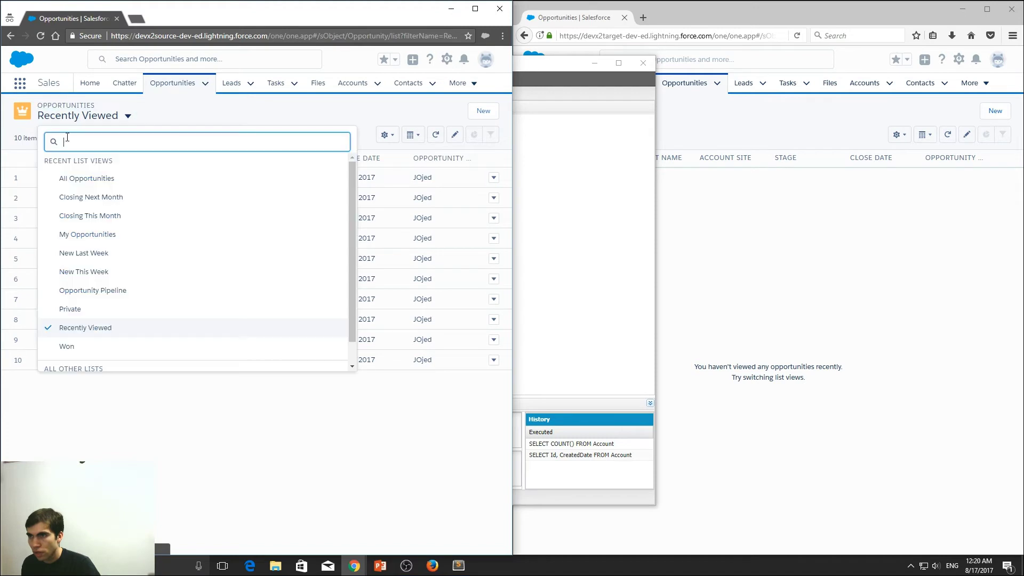
left_click(75, 174)
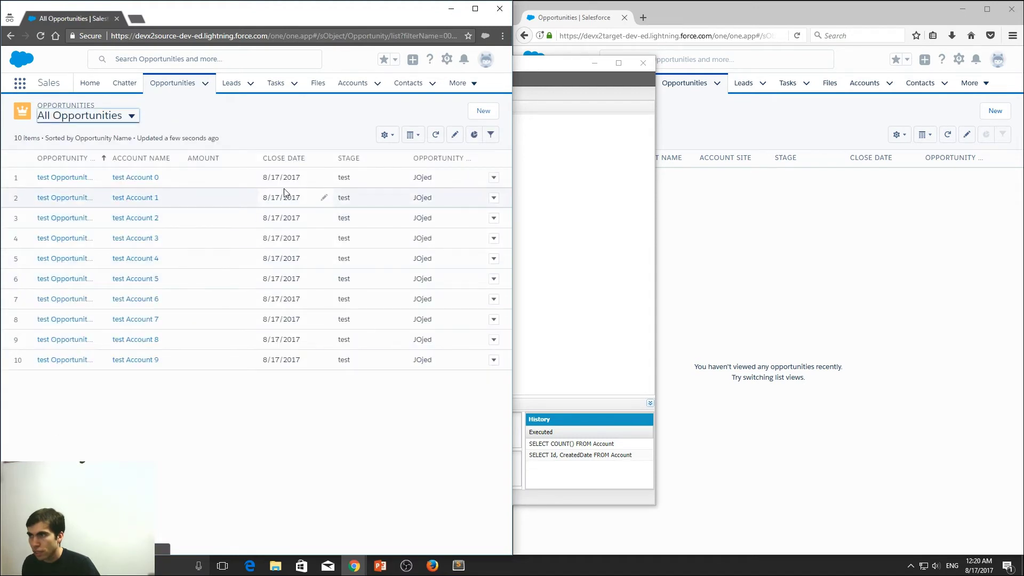
left_click(550, 251)
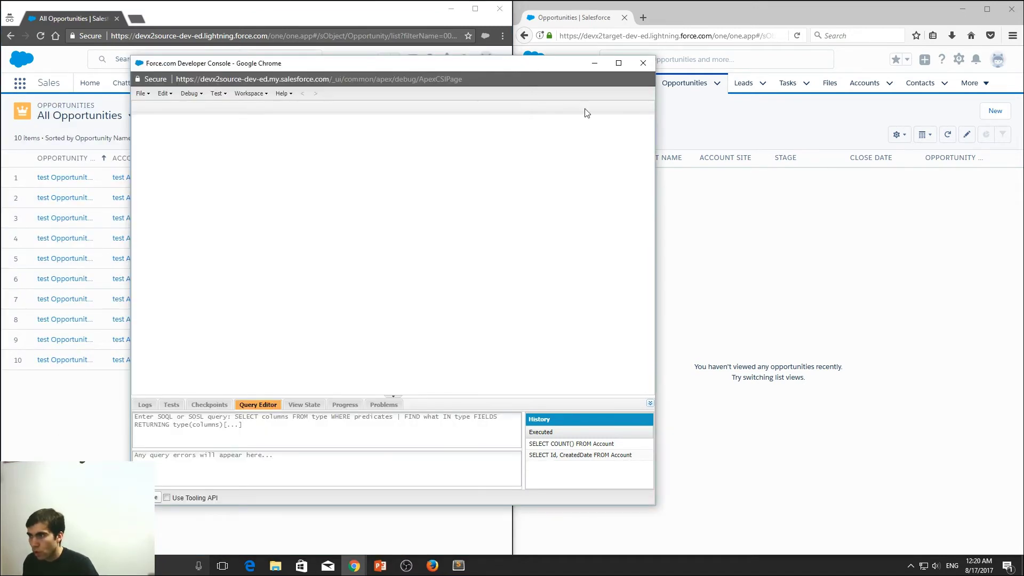
left_click(641, 62)
Step: Switch to Gearset's data deployment configuration, deselect the Account object with its dependencies, and collapse it
mouse_move(354, 566)
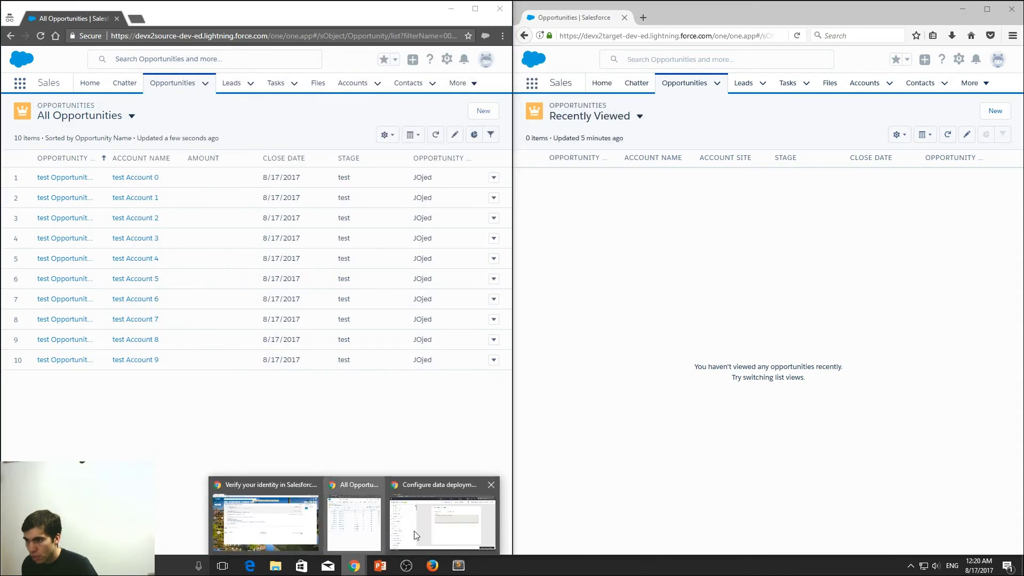
left_click(441, 523)
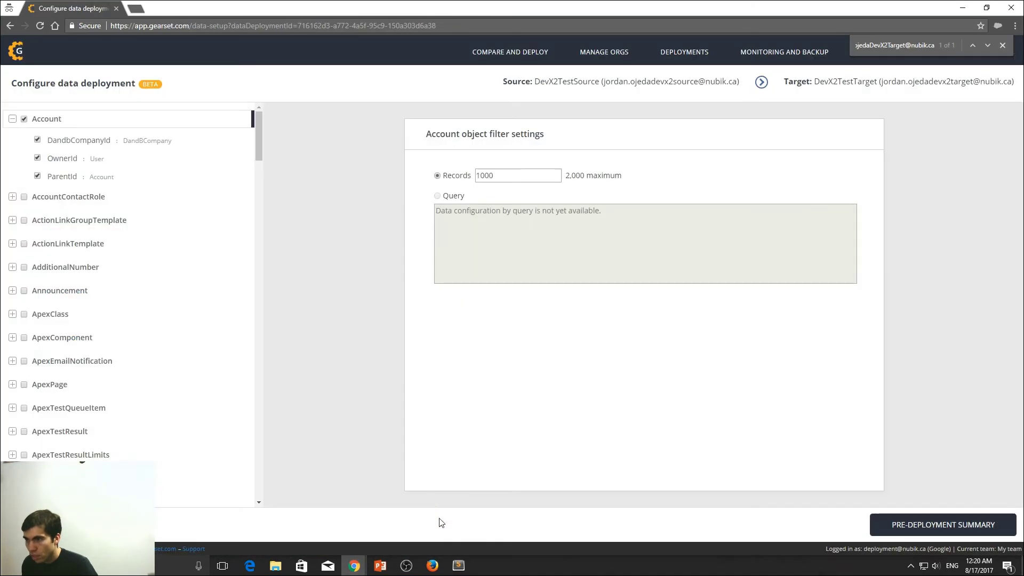
left_click(12, 120)
left_click(12, 120)
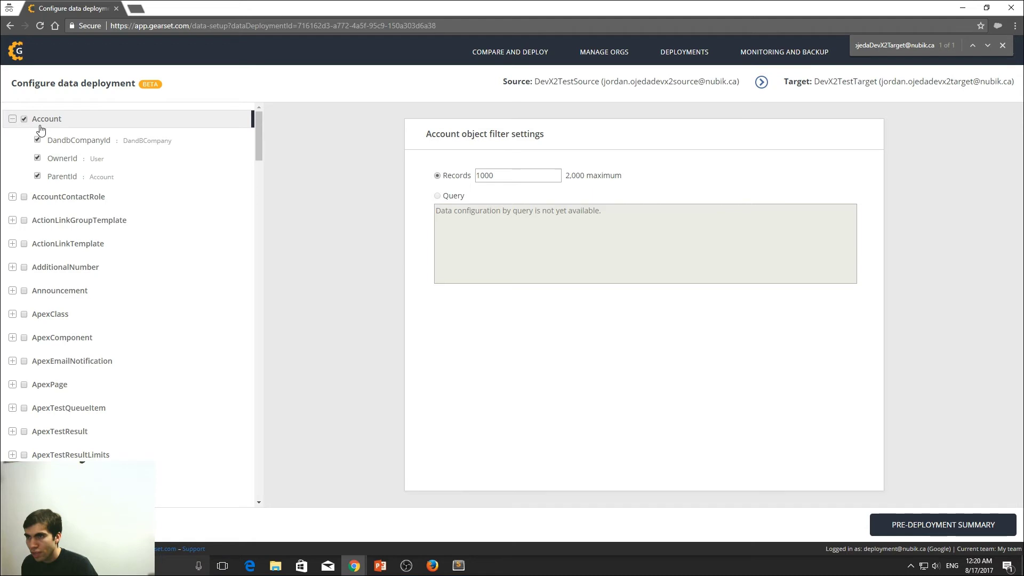
left_click(23, 120)
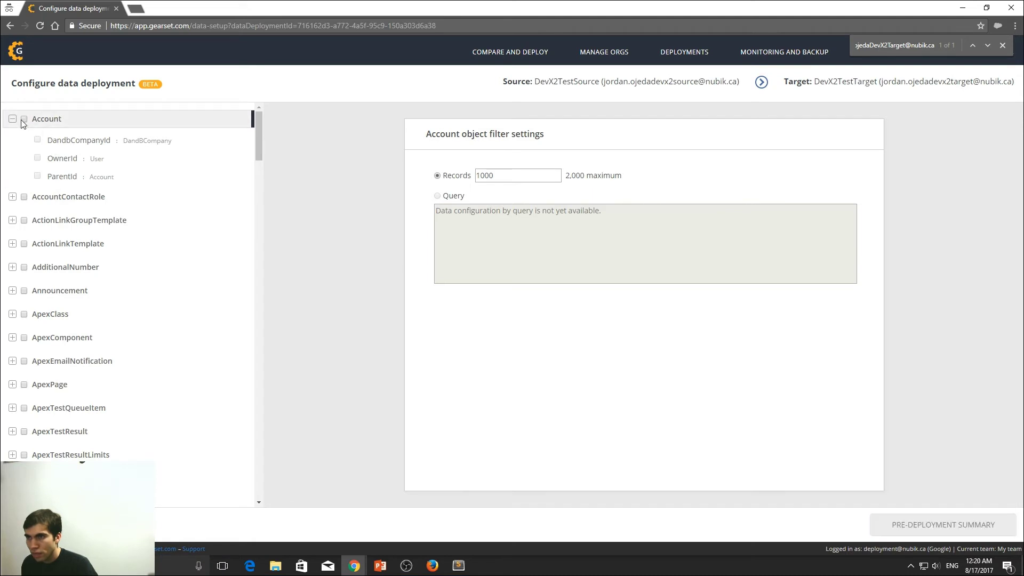
left_click(12, 119)
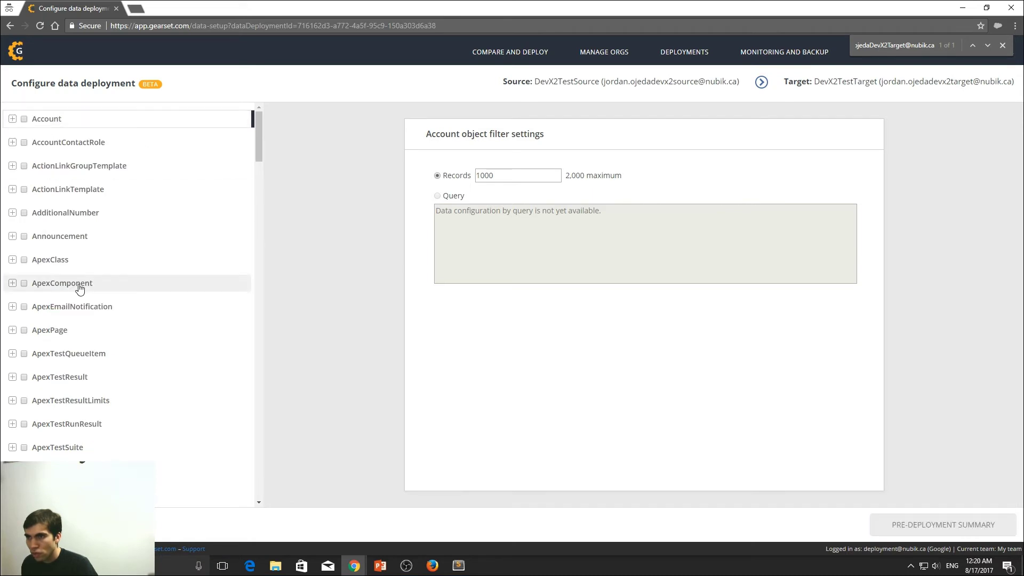
Step: Include the Opportunity object in the deployment with only its AccountId dependency, leaving out CampaignId, OwnerId and Pricebook2Id
scroll(80, 287, "down", 3)
scroll(80, 287, "down", 20)
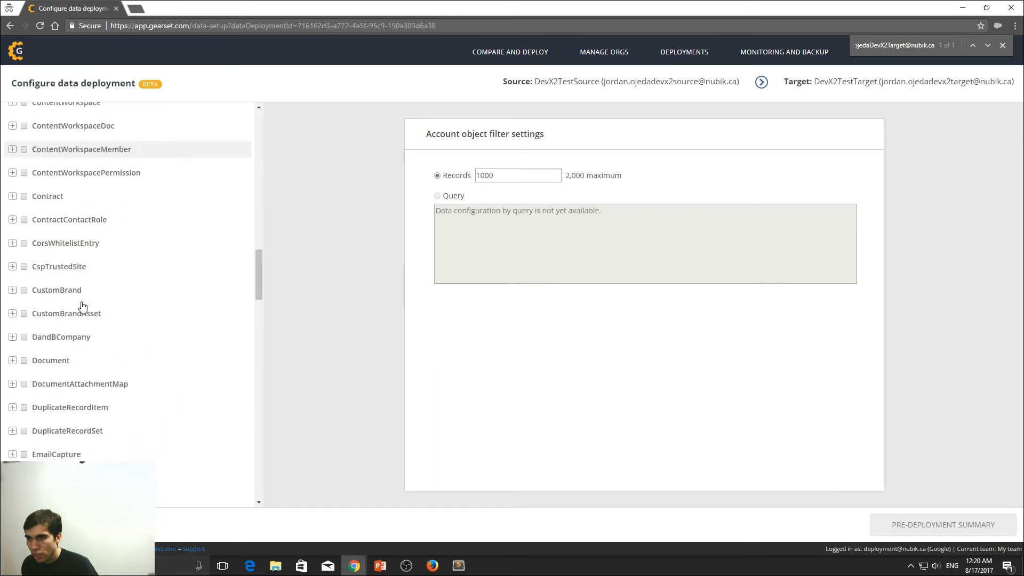
scroll(81, 306, "down", 20)
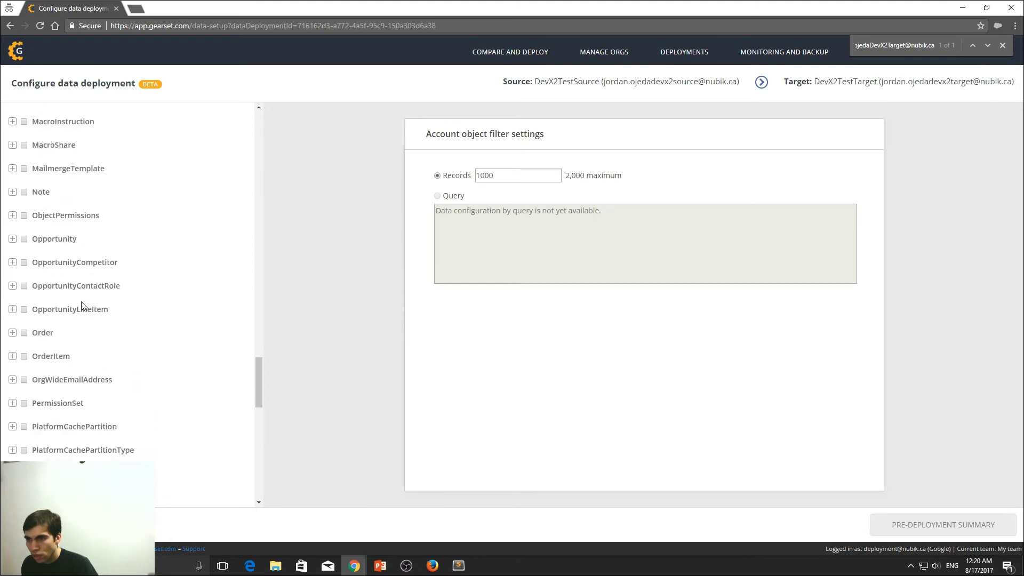
scroll(83, 301, "up", 3)
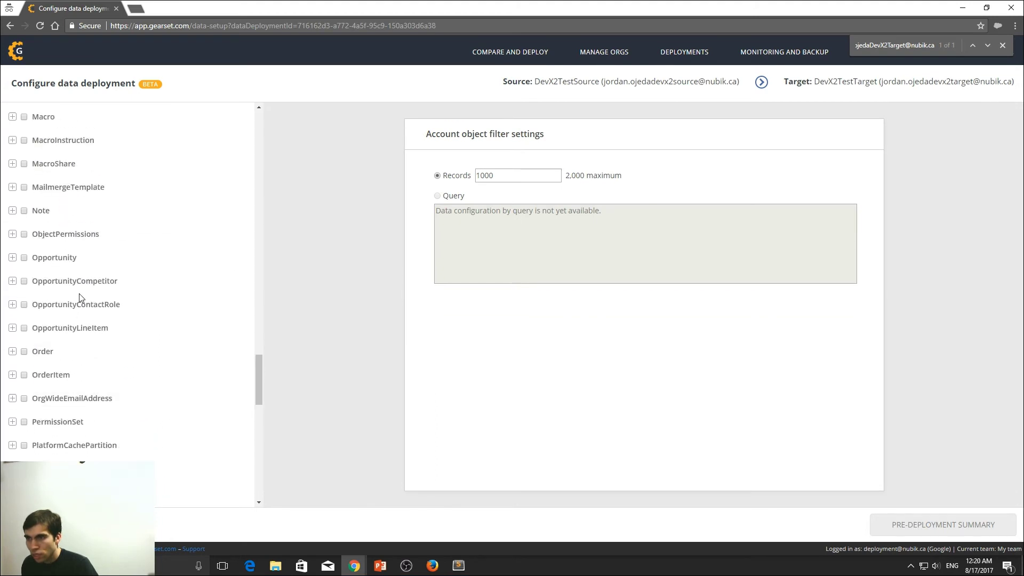
left_click(13, 259)
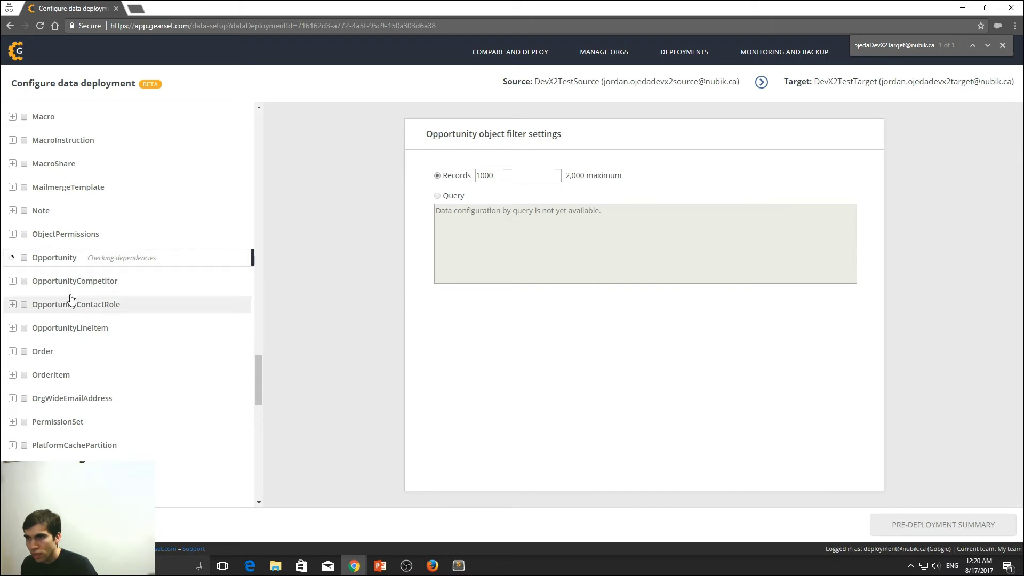
left_click(24, 259)
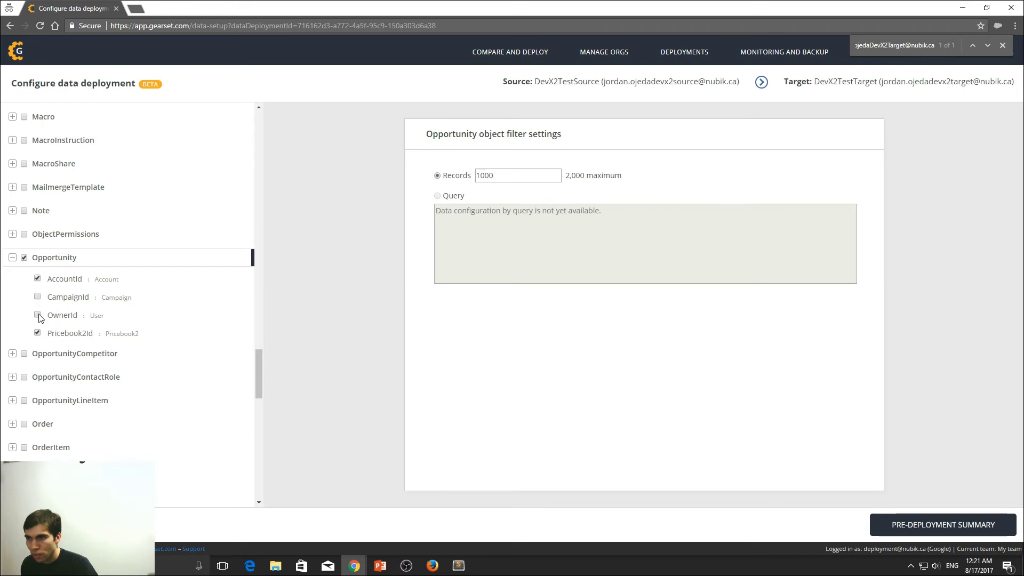
left_click(37, 333)
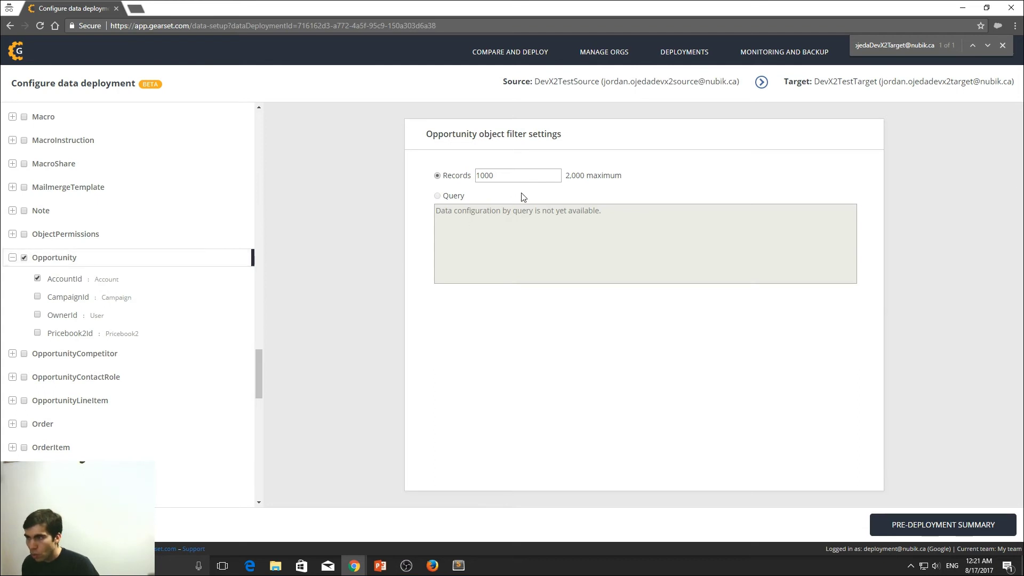
Step: Set the record limit in the Opportunity object filter settings to 10
left_click(521, 178)
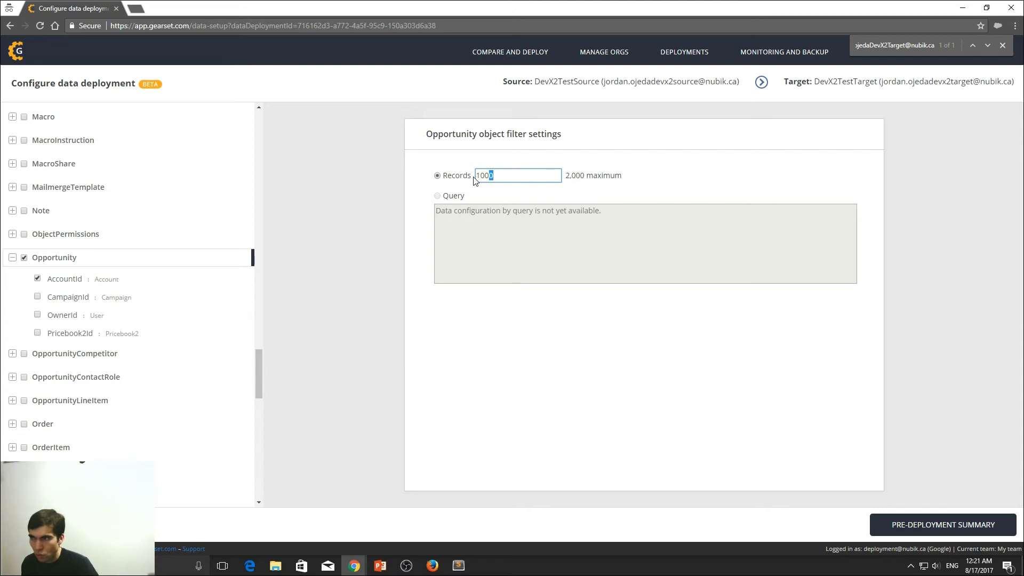
left_click_drag(501, 176, 462, 182)
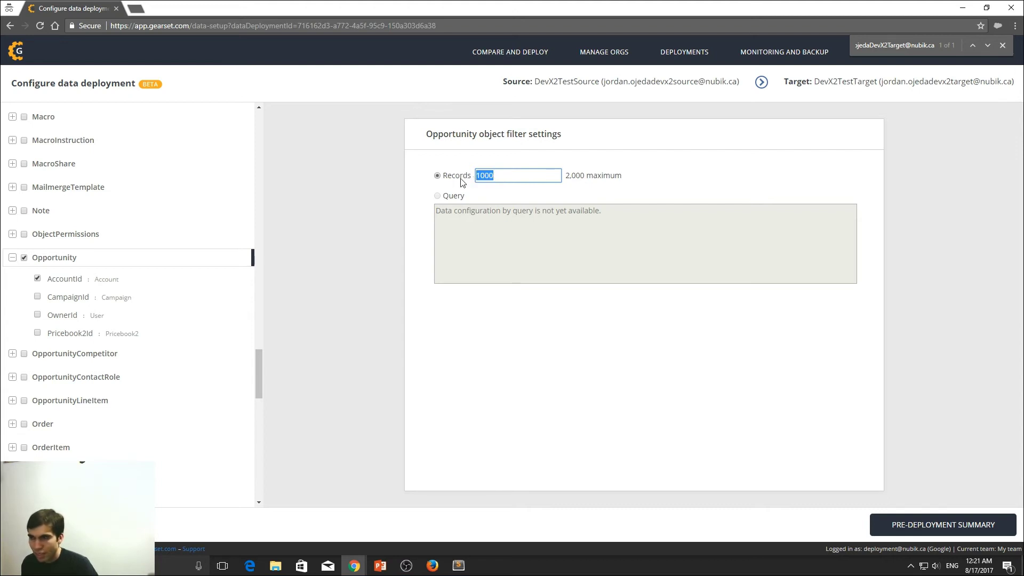
left_click(441, 197)
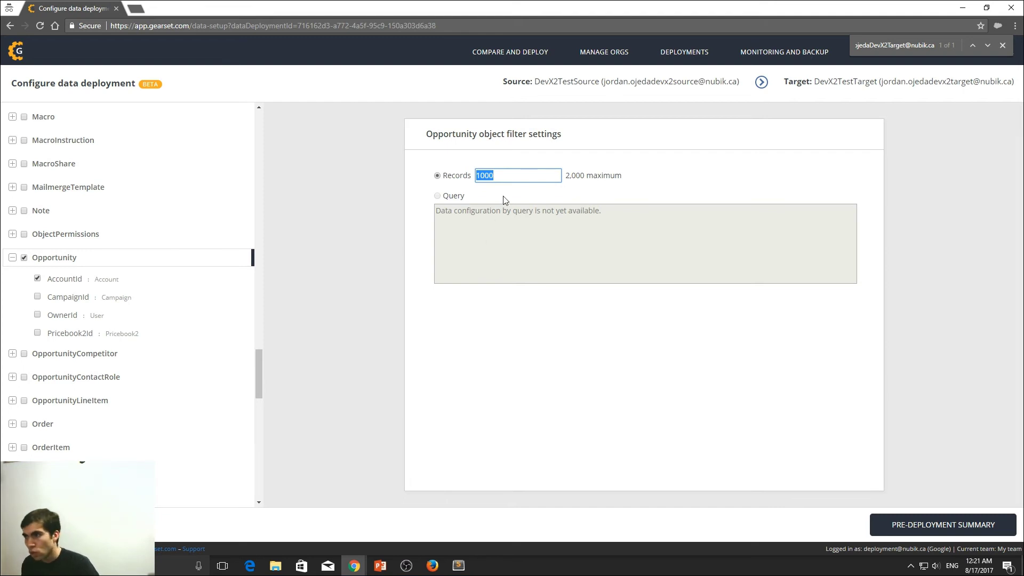
left_click(516, 174)
left_click_drag(517, 174, 439, 176)
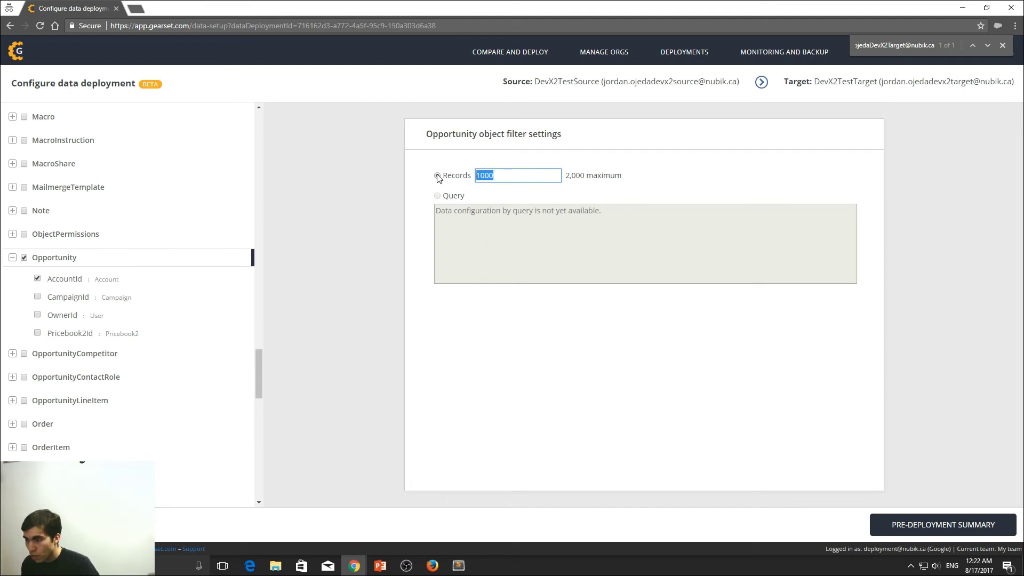
type("10")
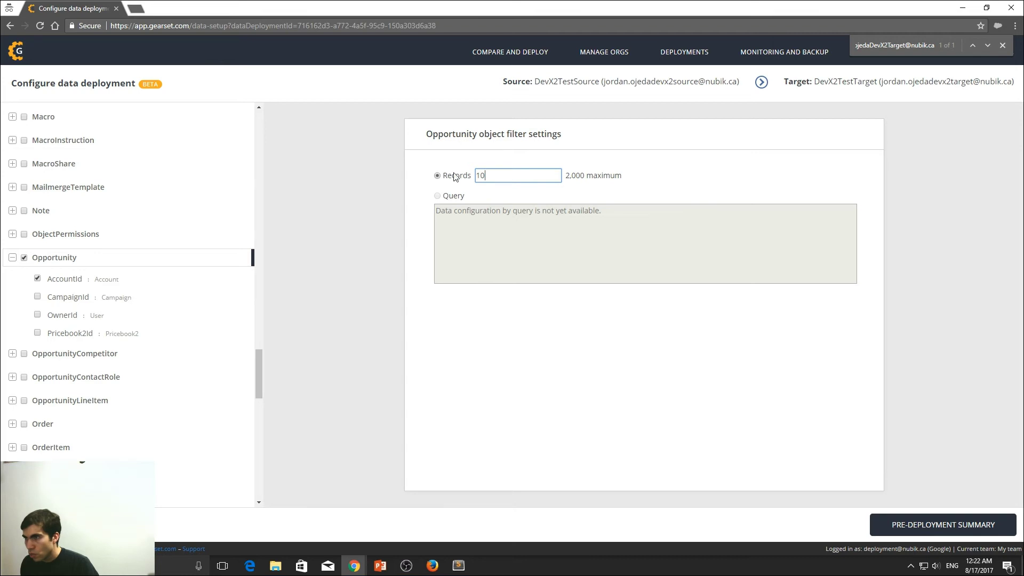
Step: Generate the pre-deployment summary and deploy the opportunity and account data to the target org
left_click(919, 524)
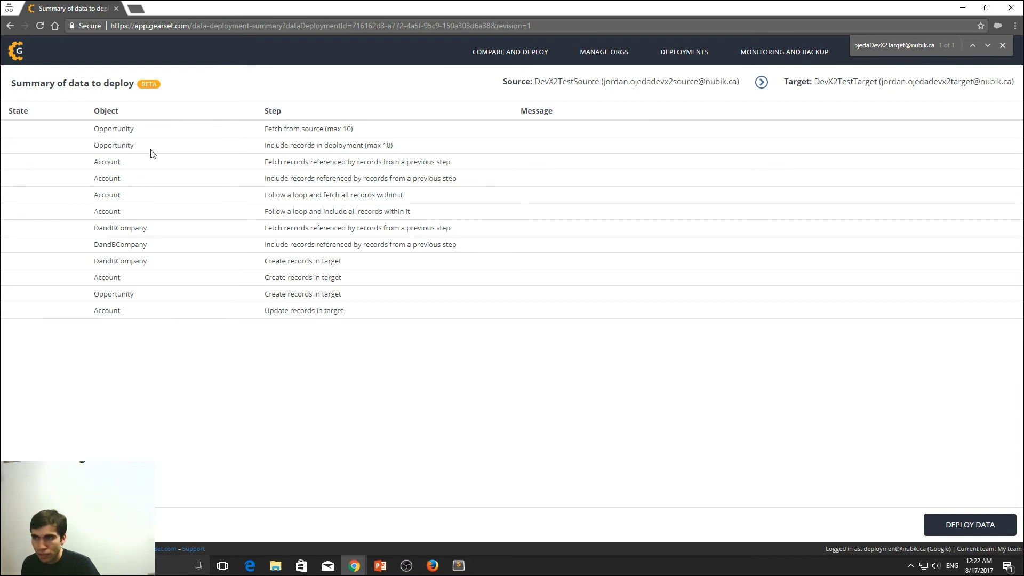
left_click(980, 525)
left_click(608, 181)
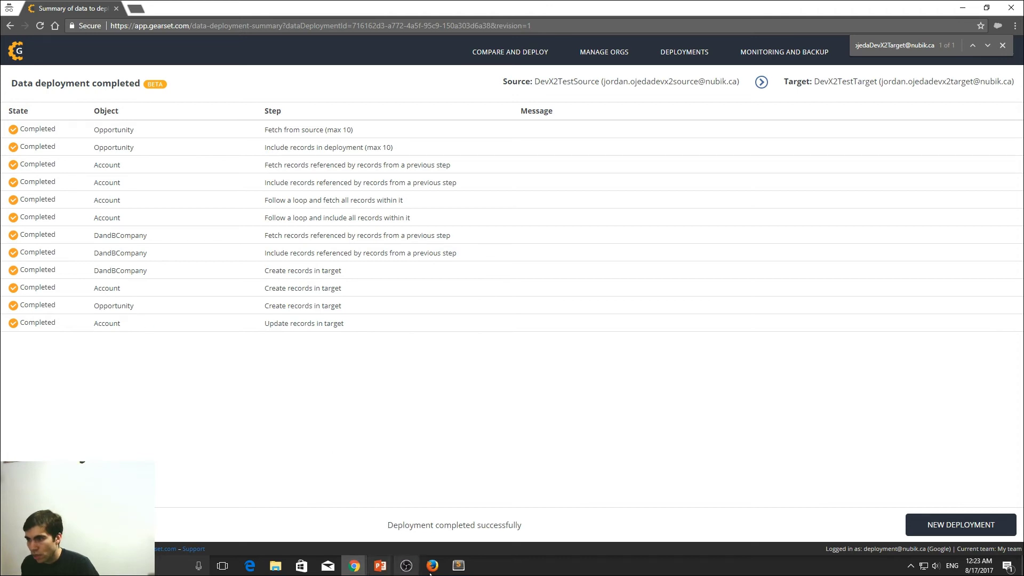
Step: Switch to the target Salesforce org and check the deployed test accounts in its All Accounts list
mouse_move(433, 566)
left_click(438, 529)
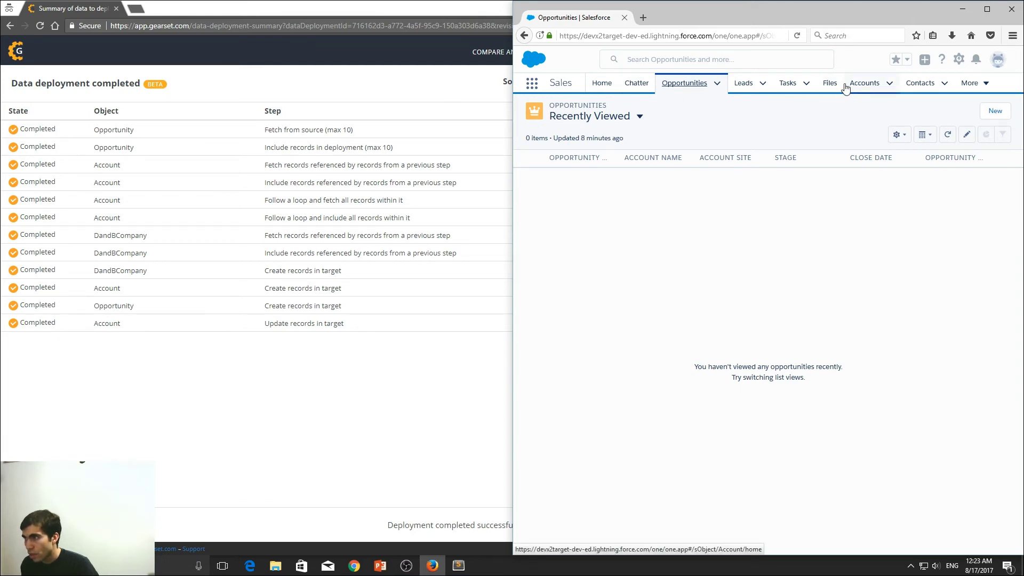
left_click(864, 84)
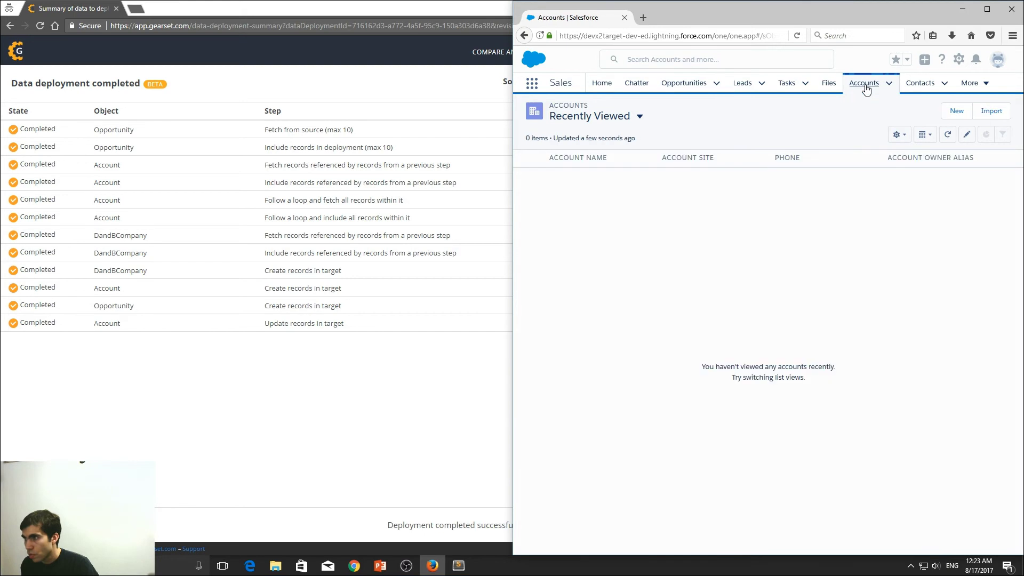
left_click(610, 123)
left_click(584, 154)
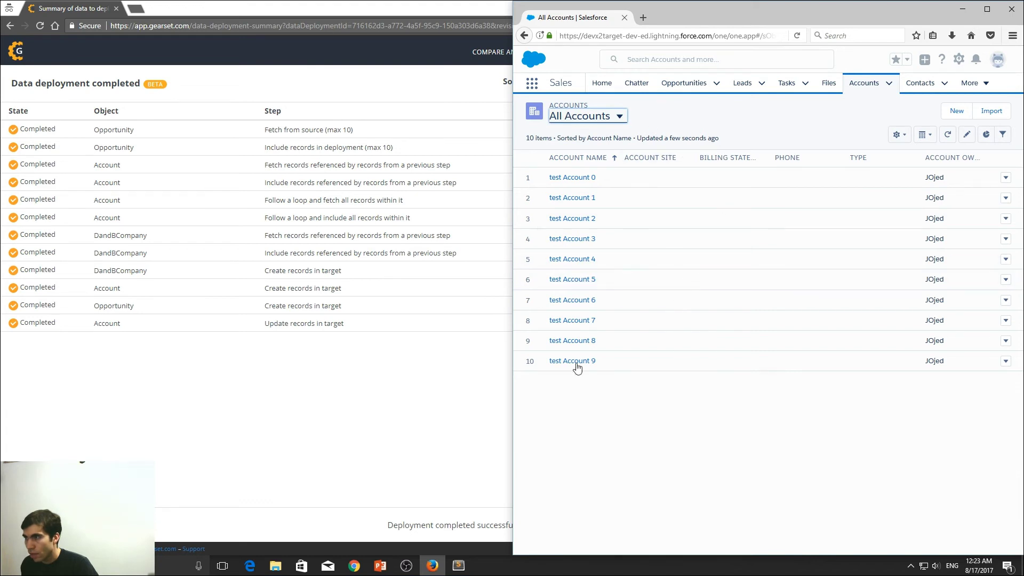
Step: Check the target org's All Opportunities list for the deployed records and bring up the source org's list for comparison
left_click(678, 85)
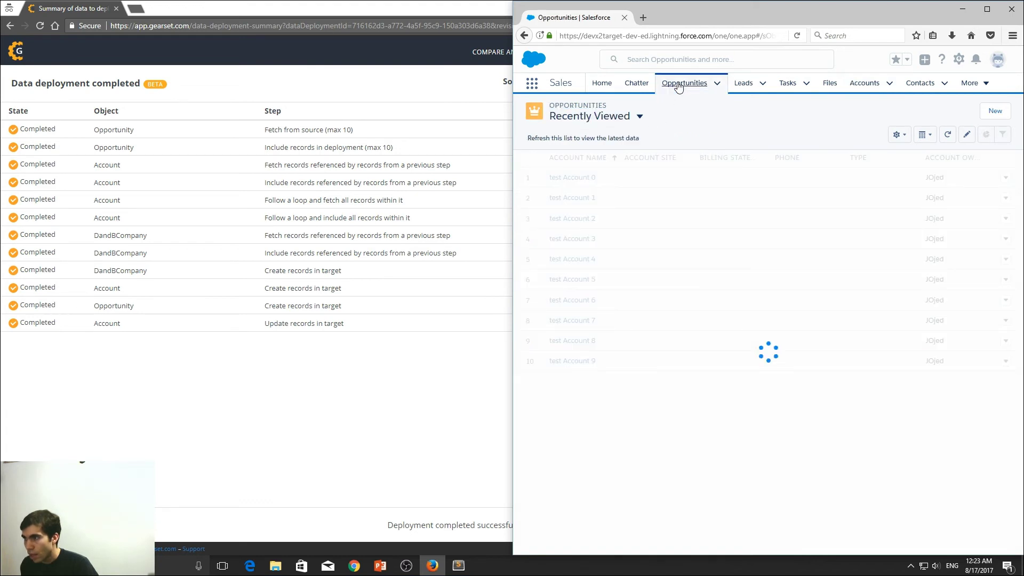
left_click(634, 114)
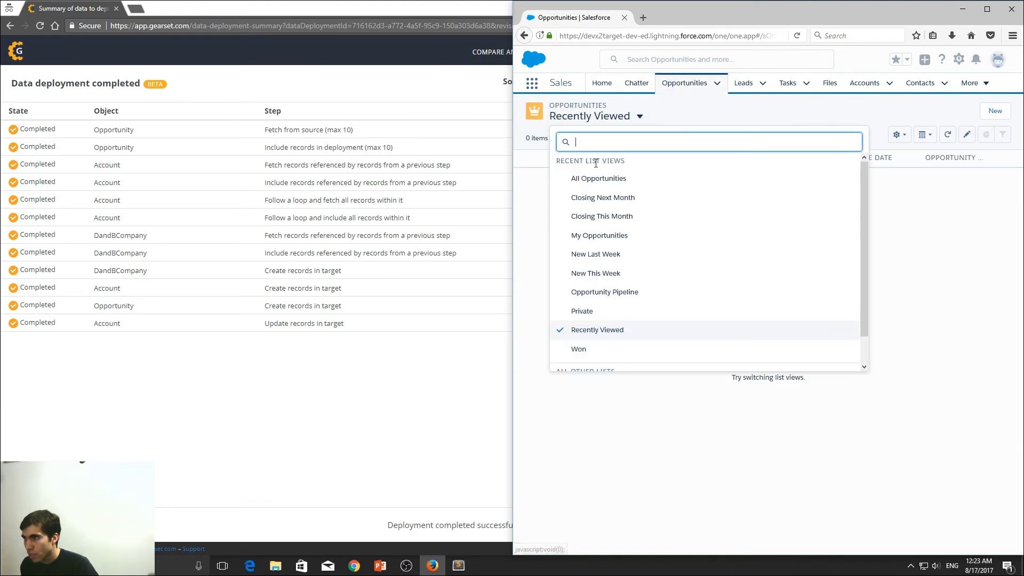
left_click(593, 177)
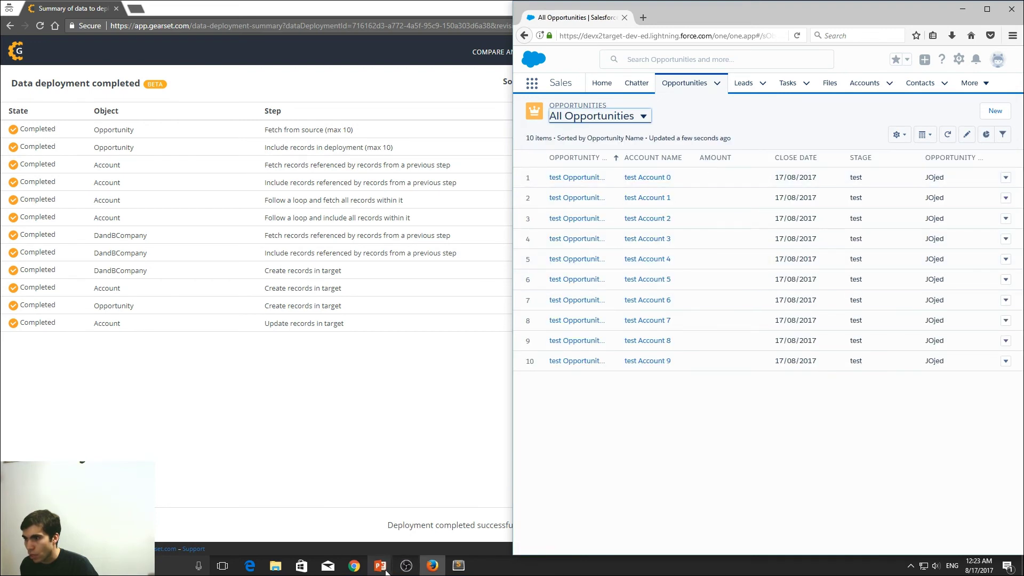
mouse_move(356, 569)
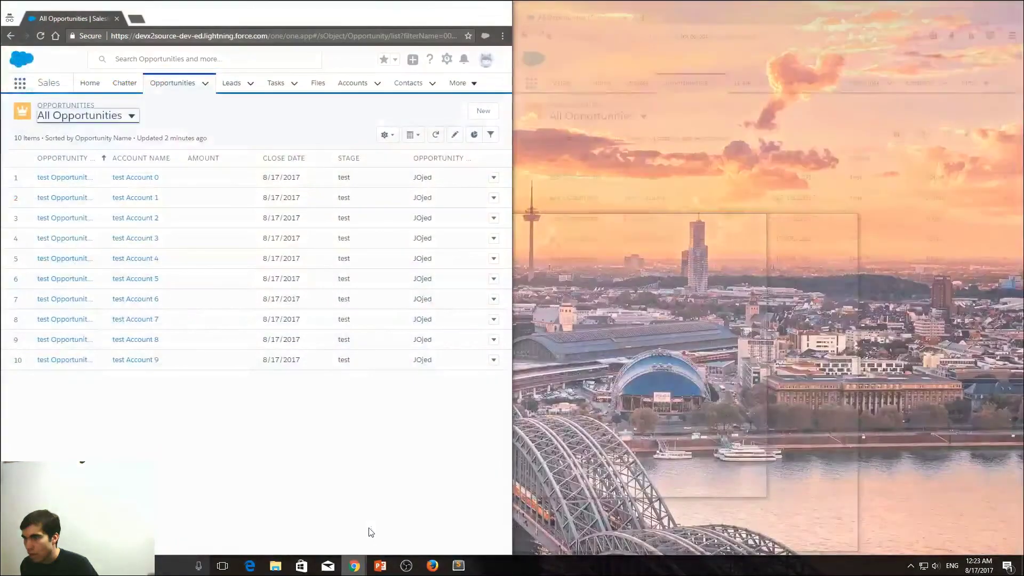
left_click(360, 526)
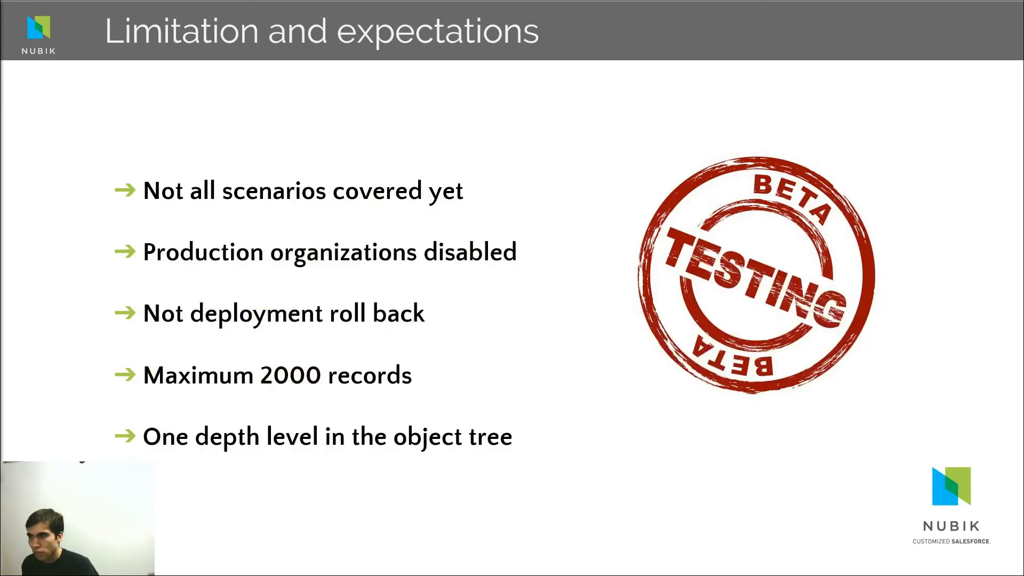
key("Right")
key("Left")
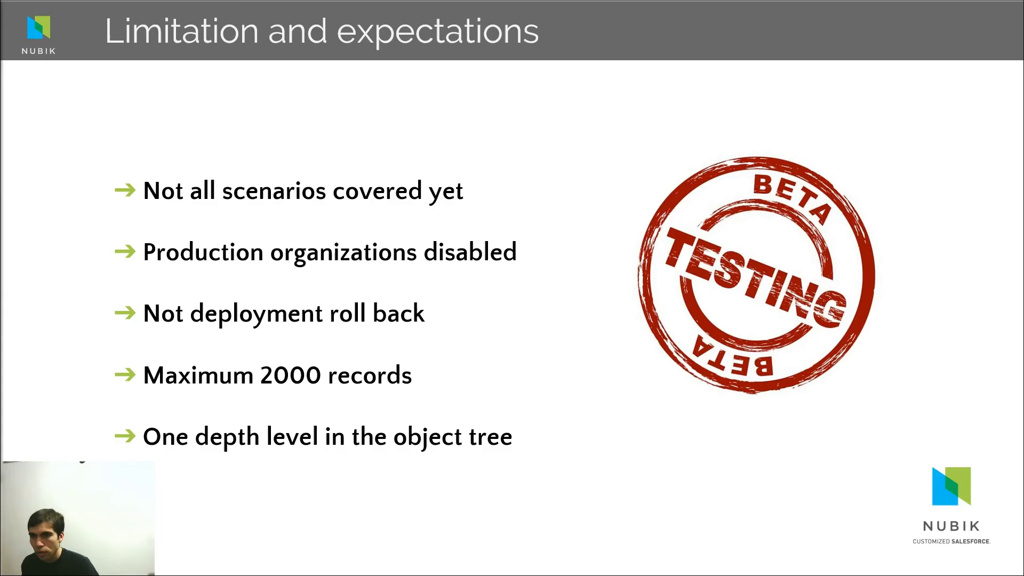